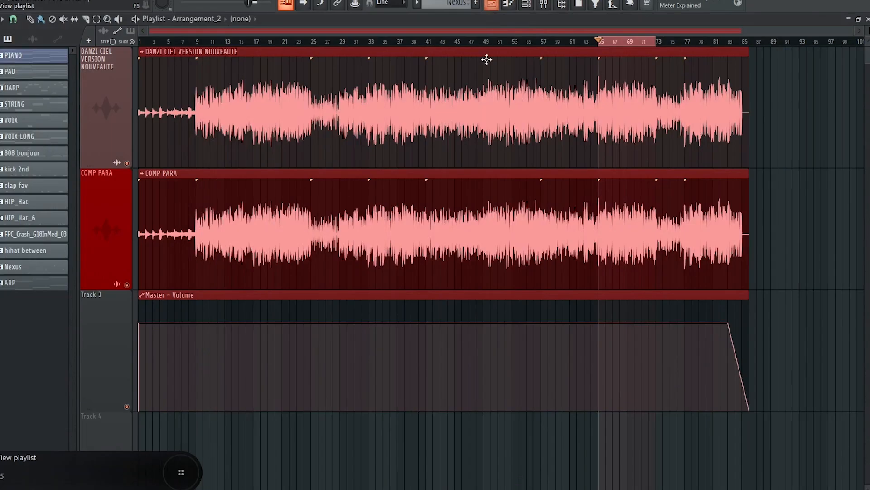
Hide the playlist, then show the mixer over the Ozone 11 window and widen it to reveal more insert tracks.
left_click(492, 4)
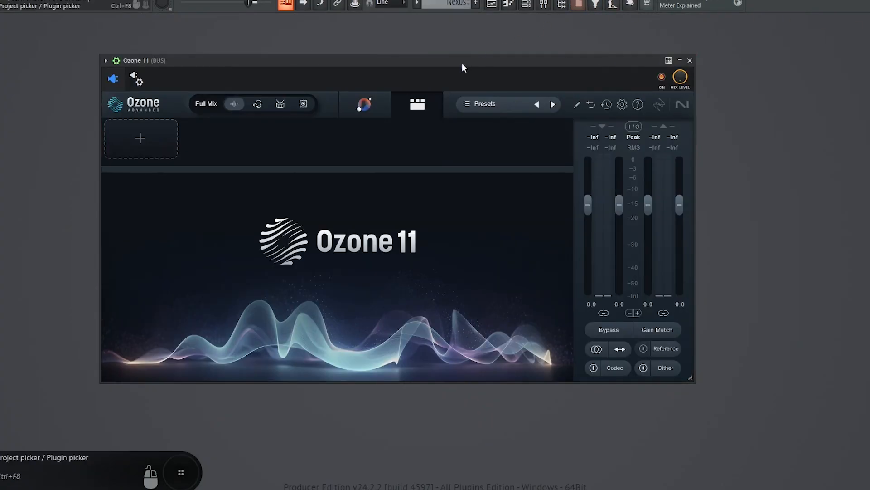
left_click_drag(408, 62, 450, 86)
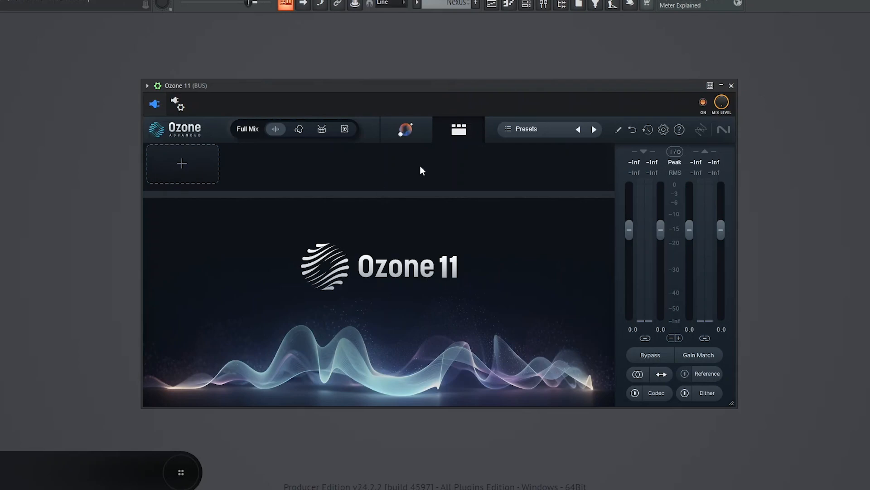
left_click_drag(432, 87, 402, 59)
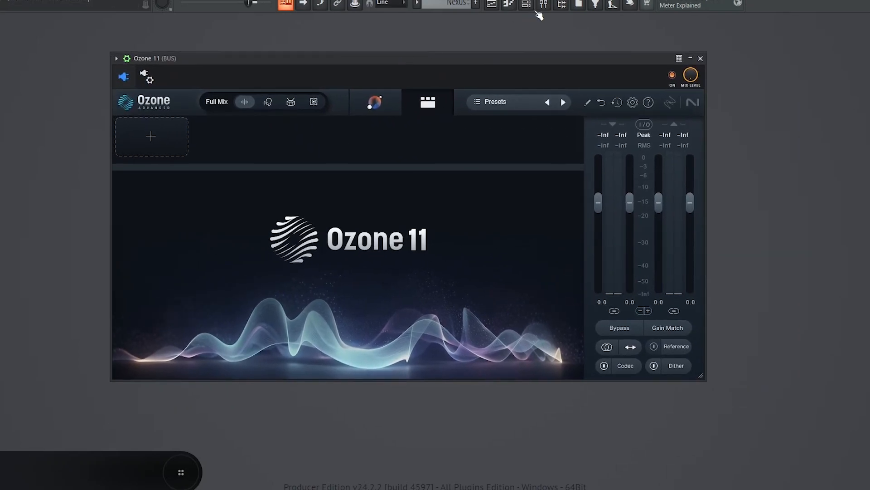
left_click(544, 5)
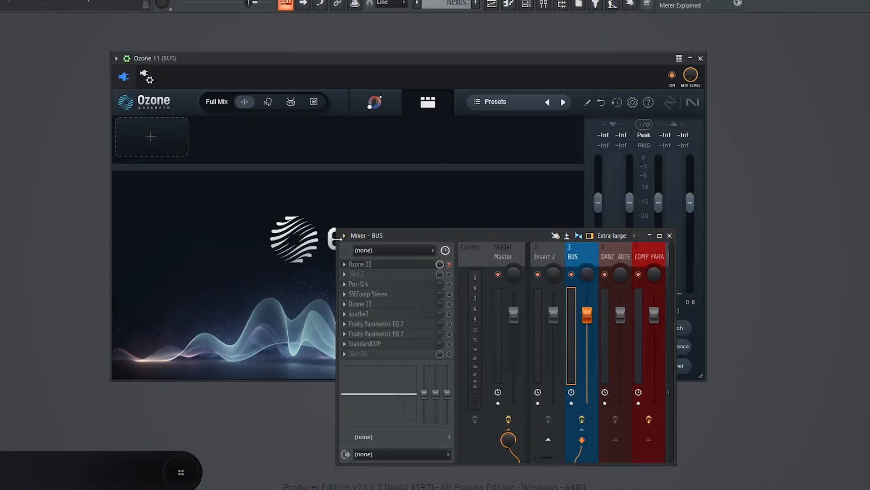
left_click_drag(336, 263, 226, 263)
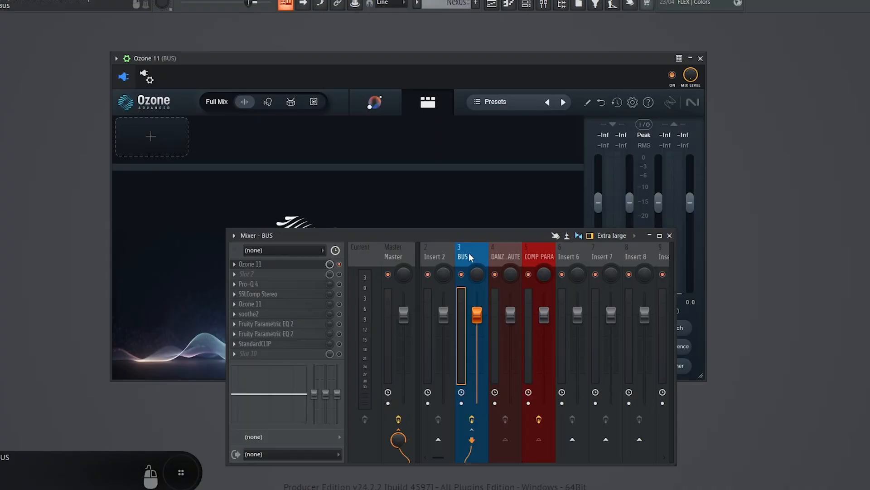
Inspect the plugin chains on the Master and BUS mixer tracks and review the audio tracks in the playlist.
left_click(391, 256)
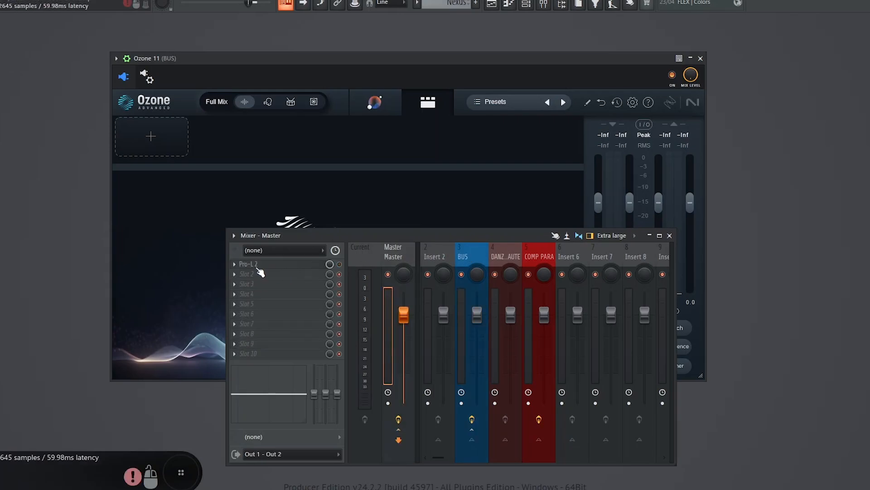
left_click(475, 256)
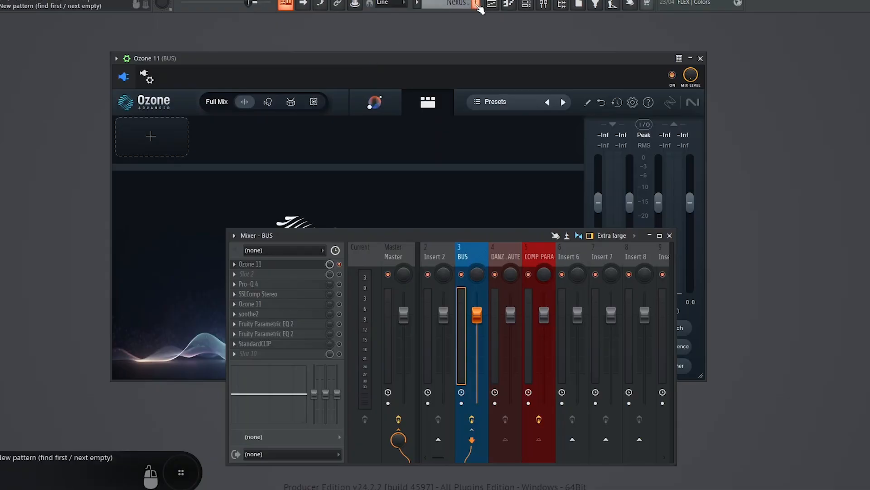
left_click(492, 4)
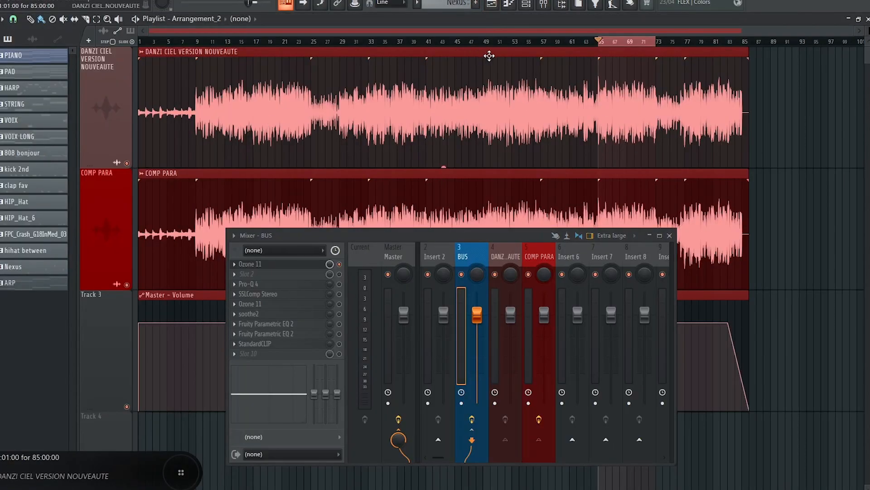
scroll(868, 42, "down", 3)
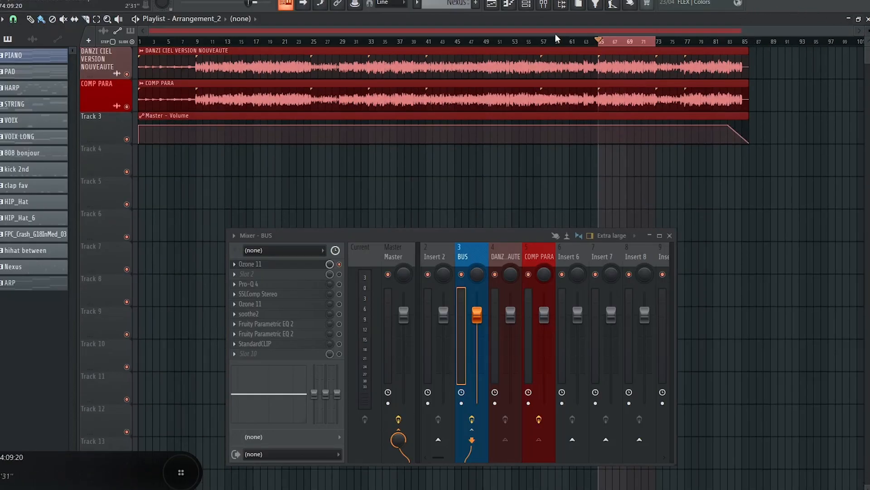
left_click(372, 161)
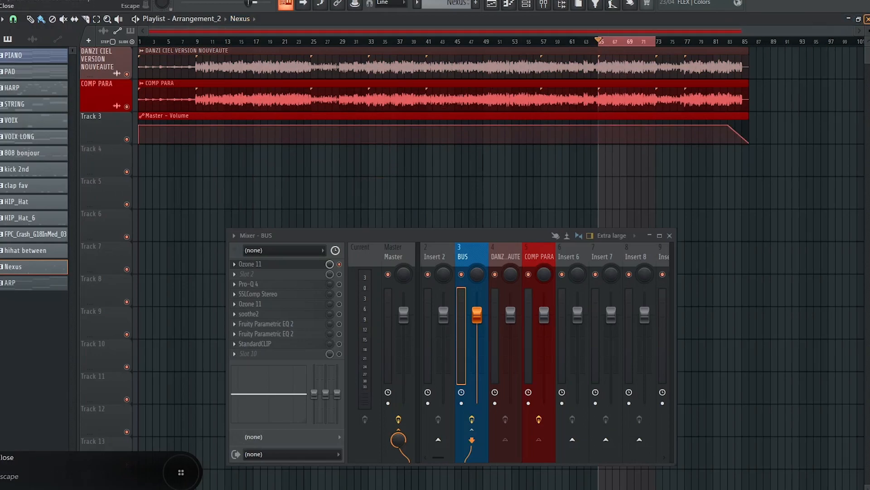
left_click(867, 19)
Move the mixer off the Ozone 11 module area and add the Clarity, Impact and Low End Focus modules to the chain.
left_click_drag(442, 238, 592, 188)
left_click_drag(480, 59, 422, 40)
left_click(99, 118)
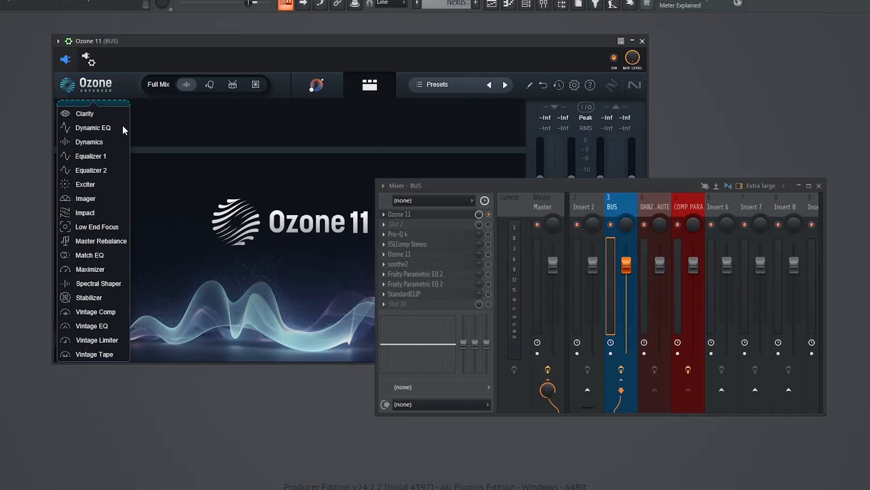
left_click(89, 114)
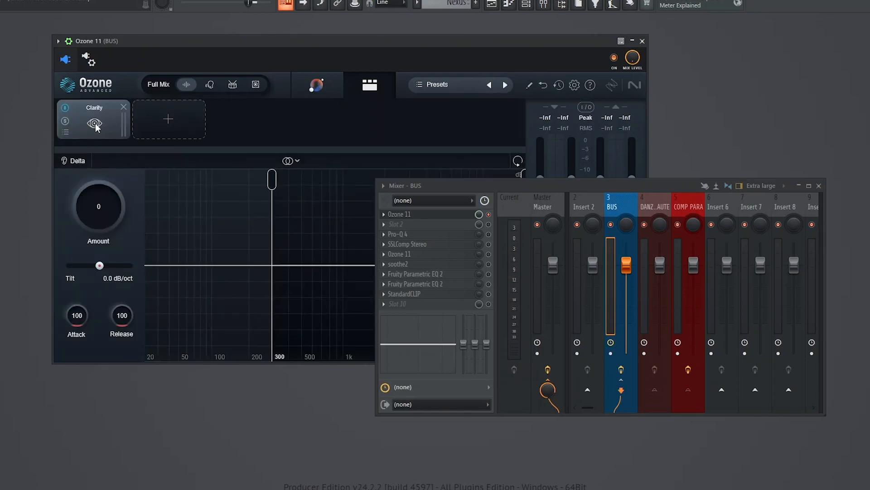
left_click(157, 129)
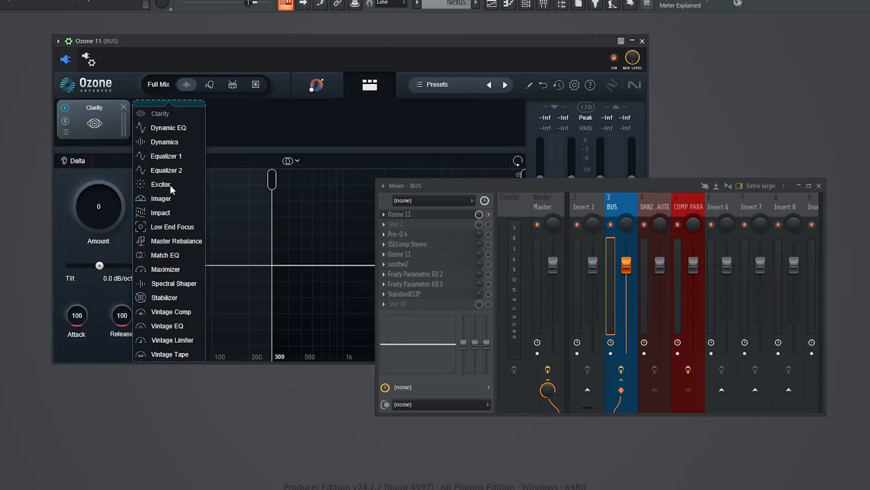
left_click(168, 212)
left_click(240, 136)
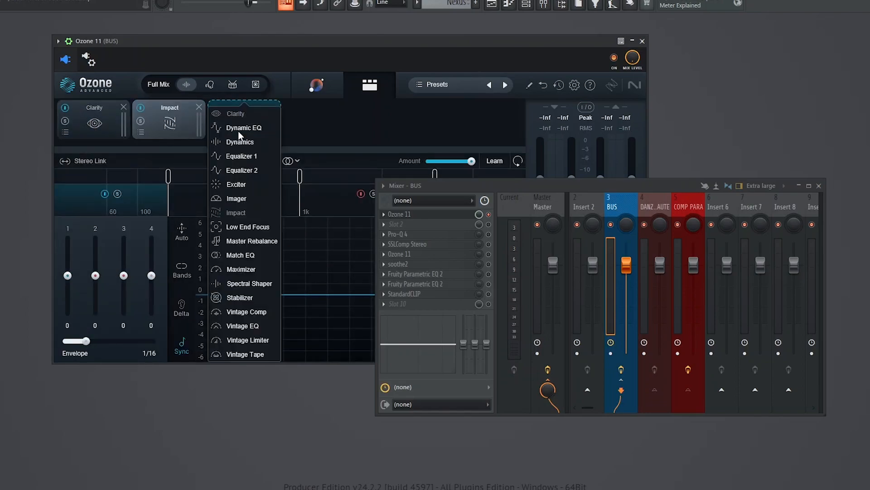
left_click(247, 228)
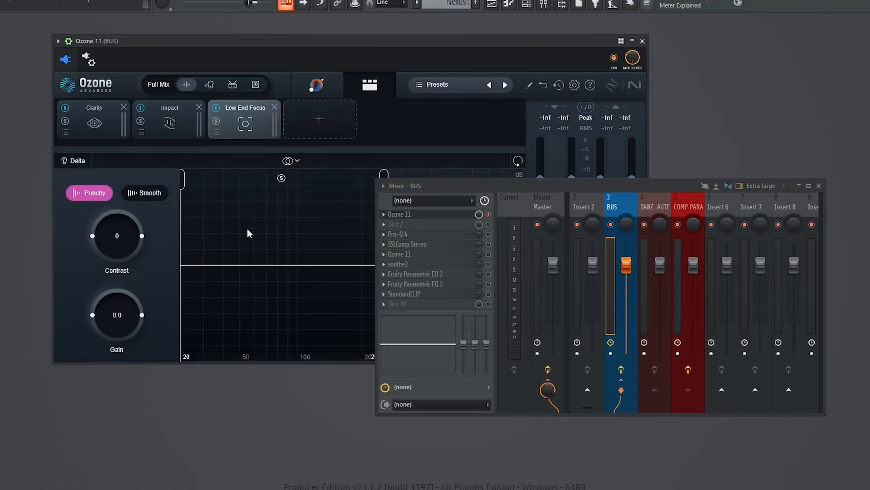
Add the Master Rebalance module to the Ozone chain and set its Vocals gain to about 3.9 dB.
left_click(311, 121)
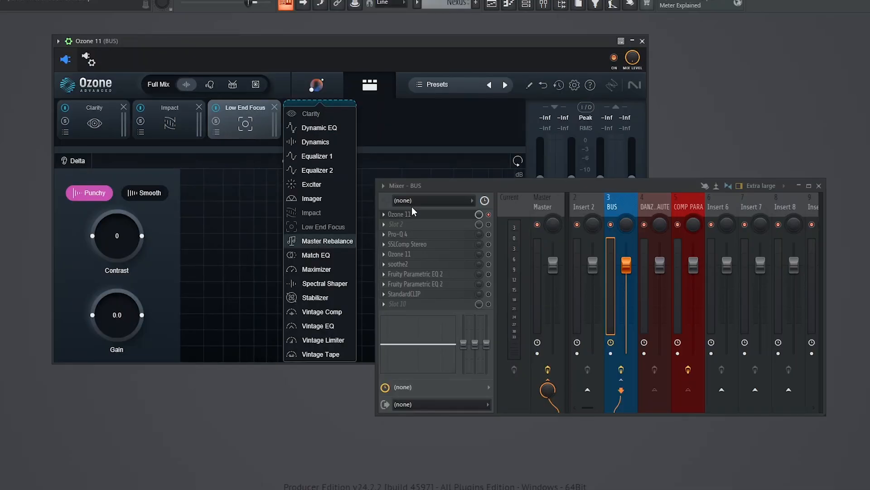
left_click(327, 241)
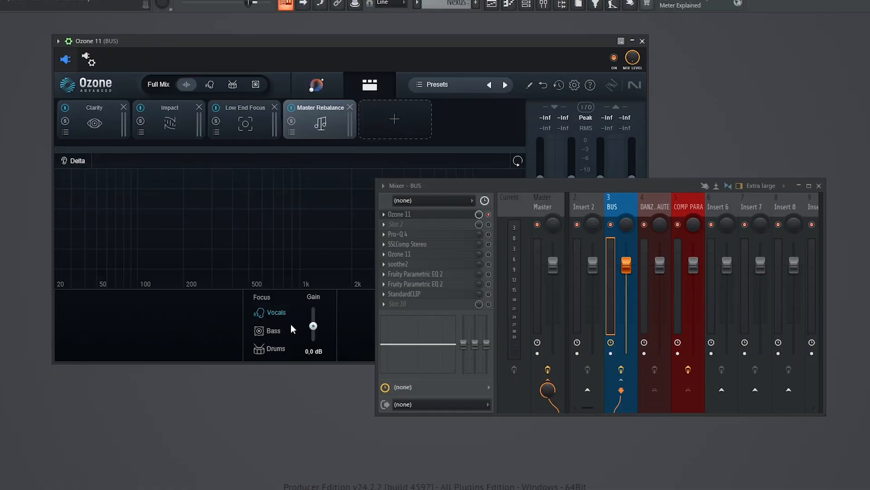
left_click_drag(313, 326, 312, 331)
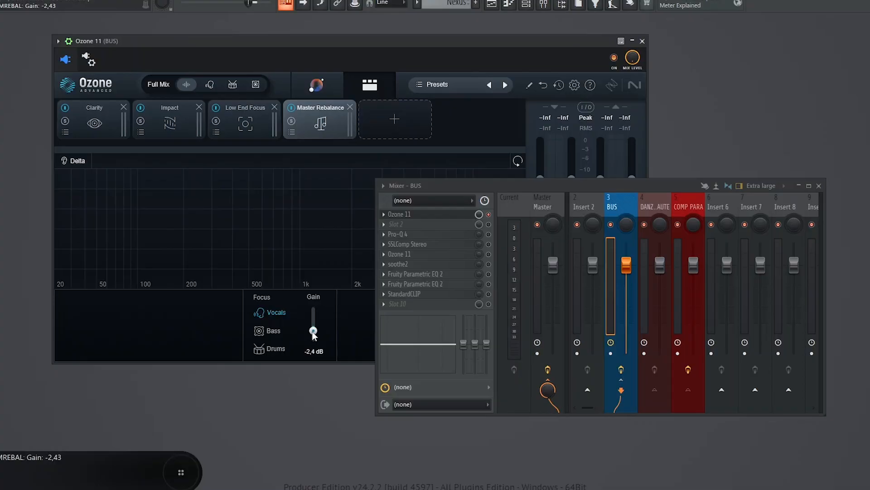
left_click_drag(313, 332, 308, 327)
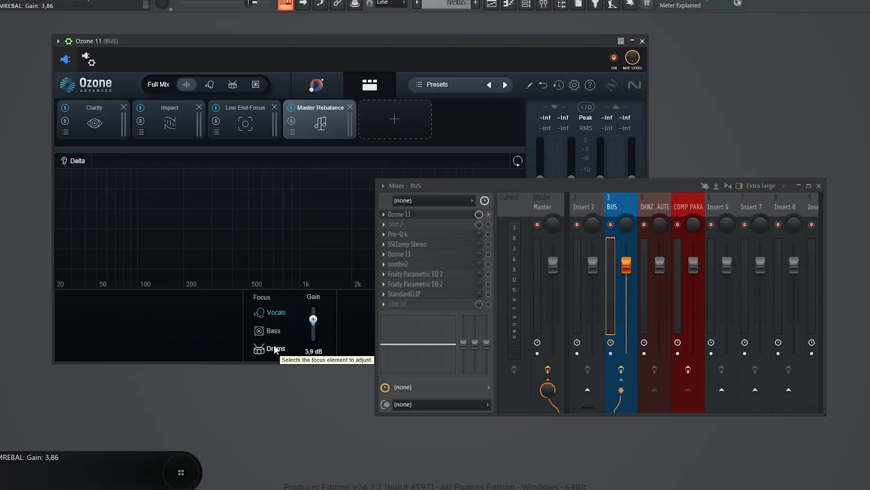
Show the Low End Focus module and rearrange the mixer and Ozone windows so the module's full graph is uncovered.
left_click(243, 127)
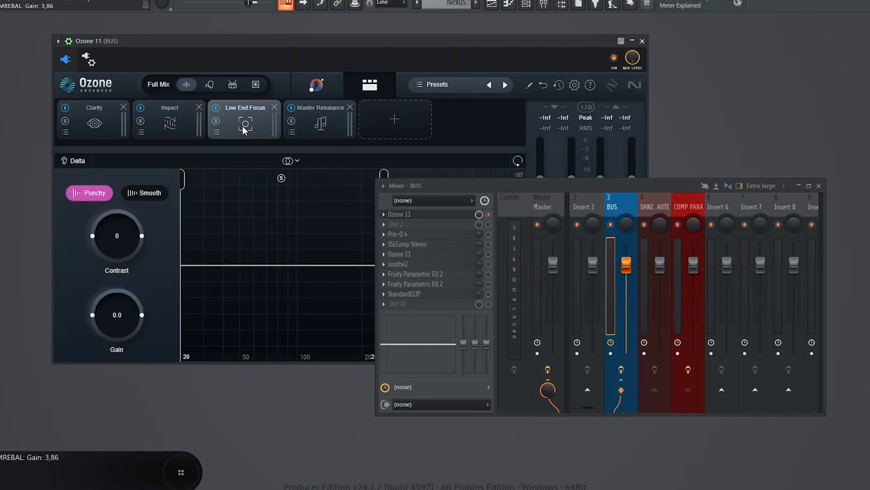
left_click_drag(526, 188, 525, 306)
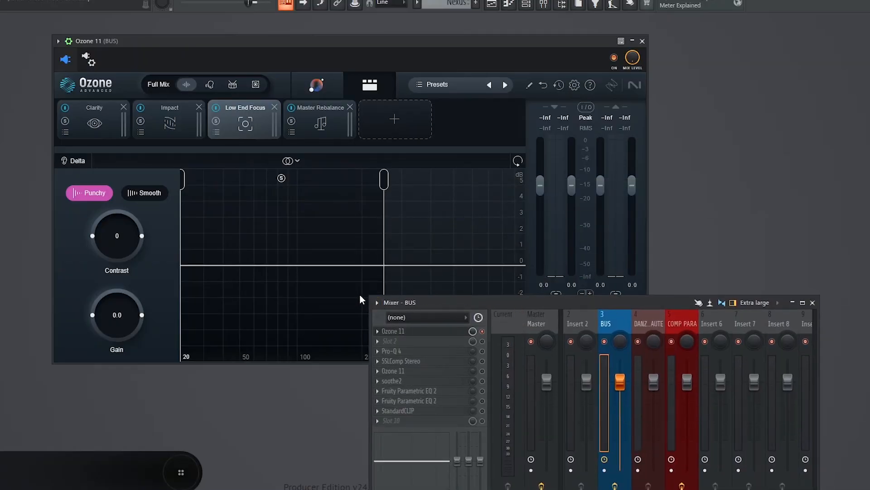
left_click_drag(369, 295, 517, 265)
left_click_drag(467, 42, 449, 33)
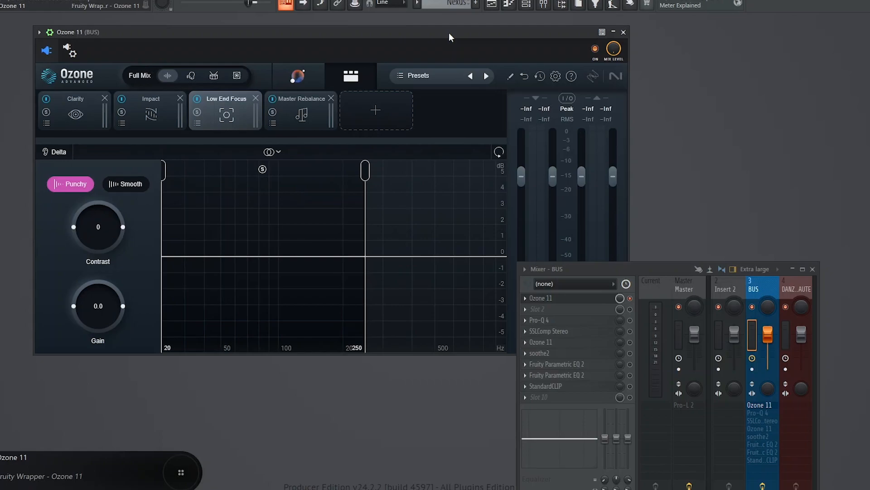
Check the playlist arrangement once more and compare the controls of the Impact and Low End Focus modules.
left_click(491, 4)
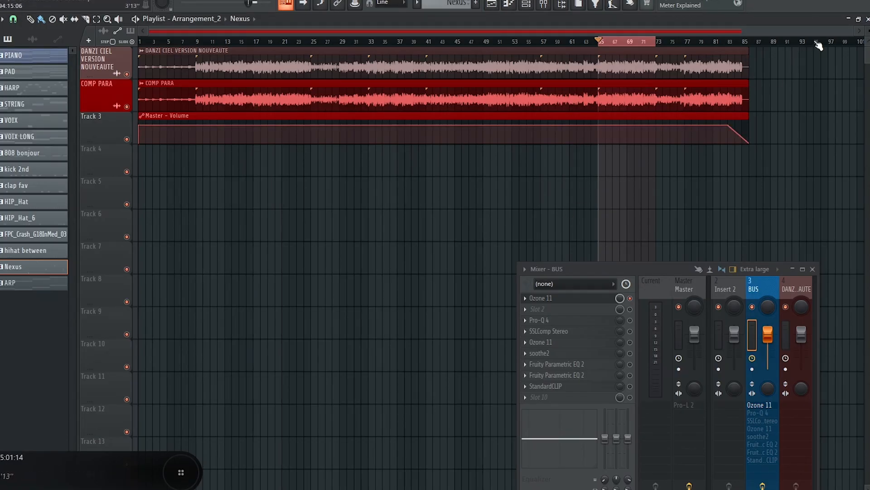
left_click(867, 19)
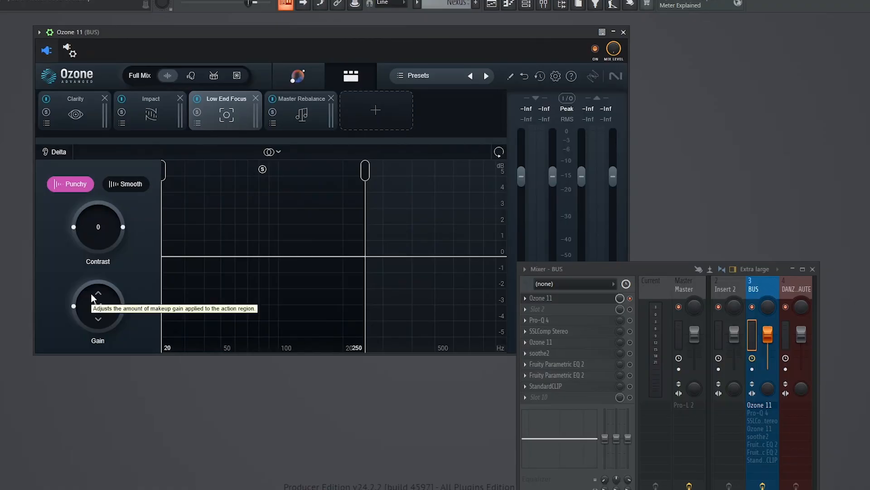
left_click(142, 112)
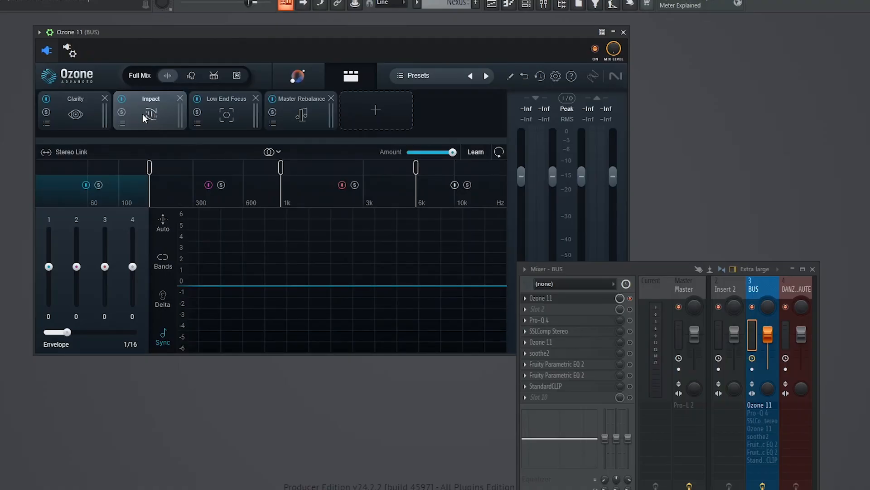
left_click(212, 113)
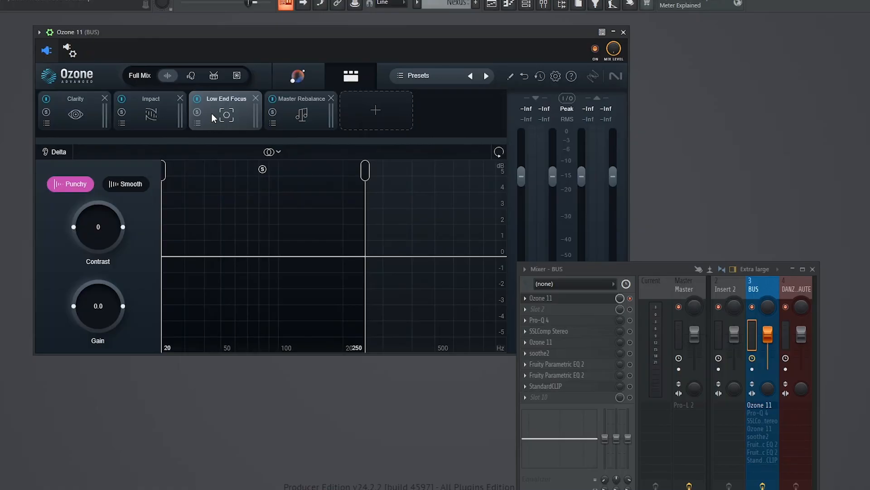
In the Impact module, try band 2's amount at low and high settings, reset it to 0, and set band 4's amount to about 1.4.
left_click(147, 113)
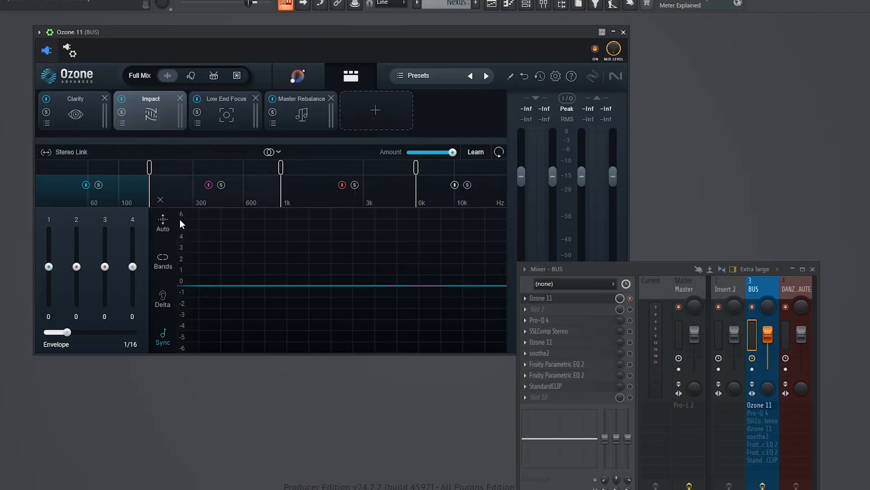
left_click_drag(77, 267, 76, 293)
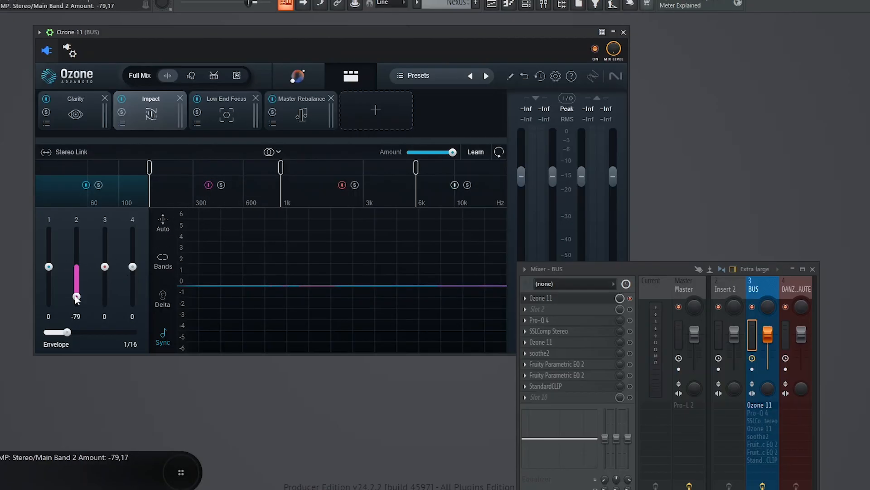
left_click_drag(76, 297, 81, 240)
double_click(75, 243)
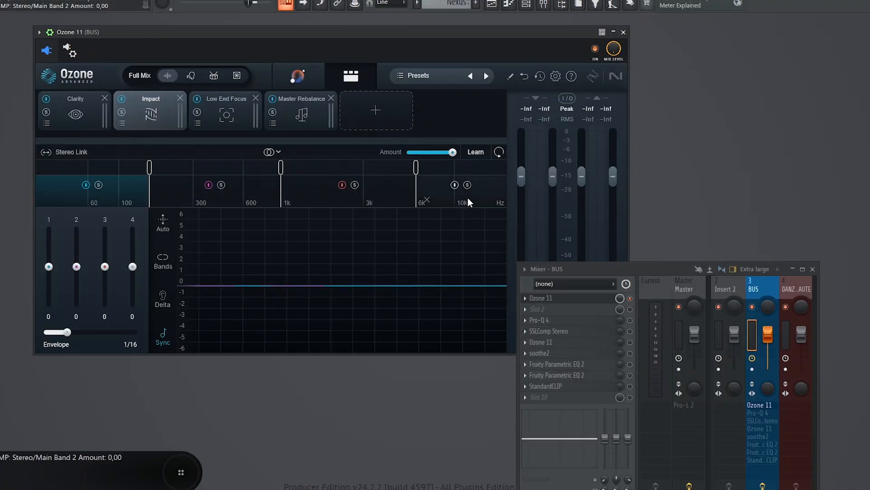
mouse_move(135, 268)
left_mouse_down()
mouse_move(140, 292)
mouse_move(142, 268)
left_mouse_up()
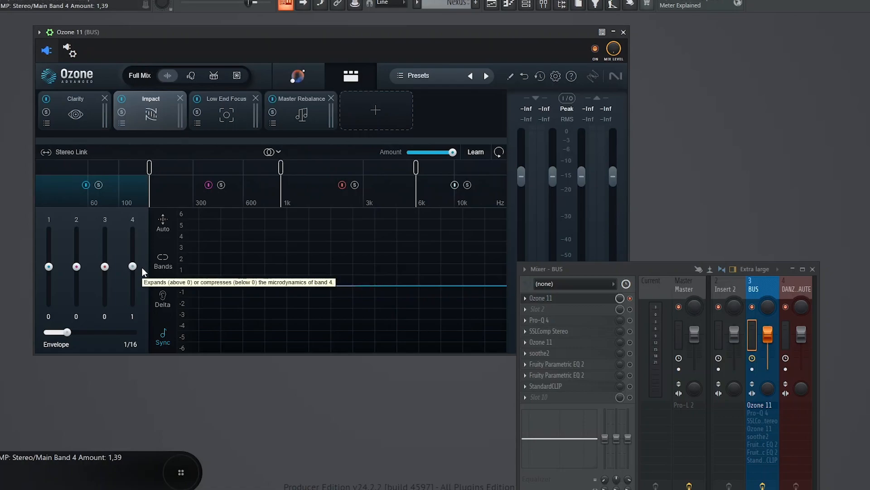
Try narrowing the Clarity module's frequency range to 300 Hz–1.65 kHz, and restore its upper limit to 20 kHz.
left_click(62, 116)
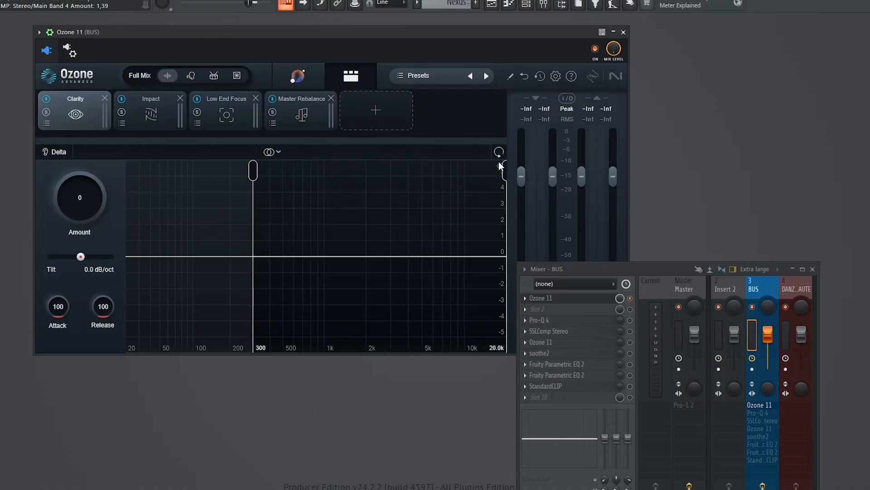
left_click_drag(504, 171, 355, 174)
left_click(249, 174)
left_click(253, 172)
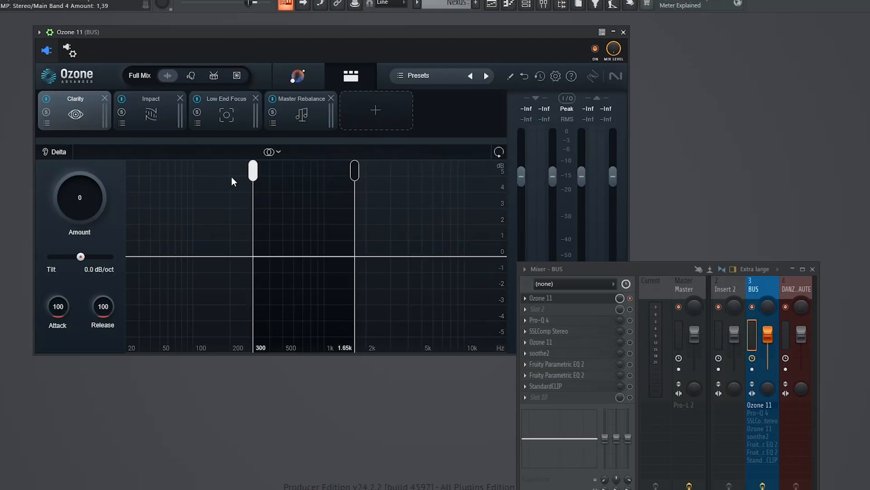
left_click_drag(353, 172, 397, 172)
mouse_move(254, 168)
left_mouse_down()
mouse_move(286, 171)
mouse_move(253, 172)
left_mouse_up()
left_click_drag(175, 183, 248, 290)
left_click_drag(405, 172, 506, 171)
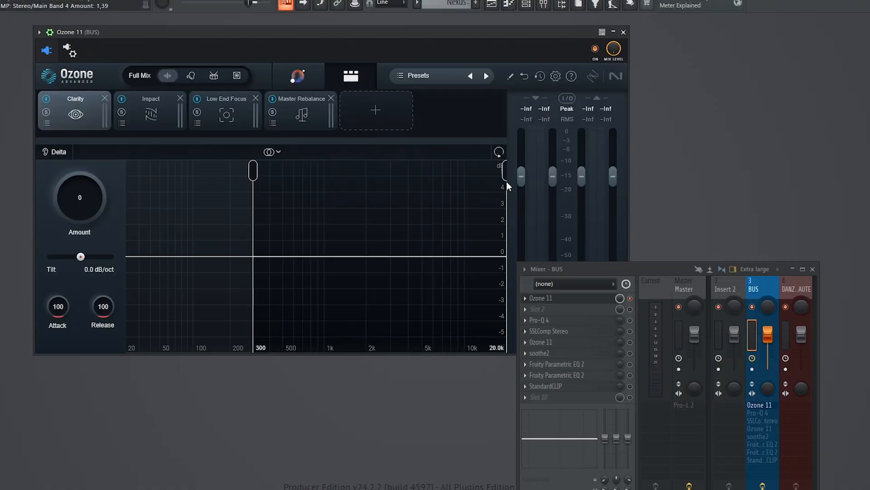
mouse_move(503, 172)
left_mouse_down()
mouse_move(414, 171)
mouse_move(505, 172)
left_mouse_up()
Review the Impact module's band controls and the Low End Focus module's settings again.
left_click(161, 113)
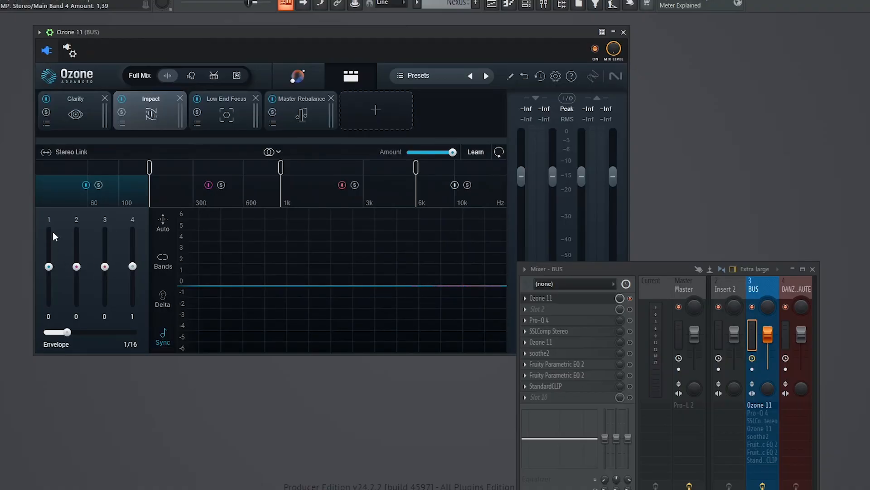
left_click(216, 115)
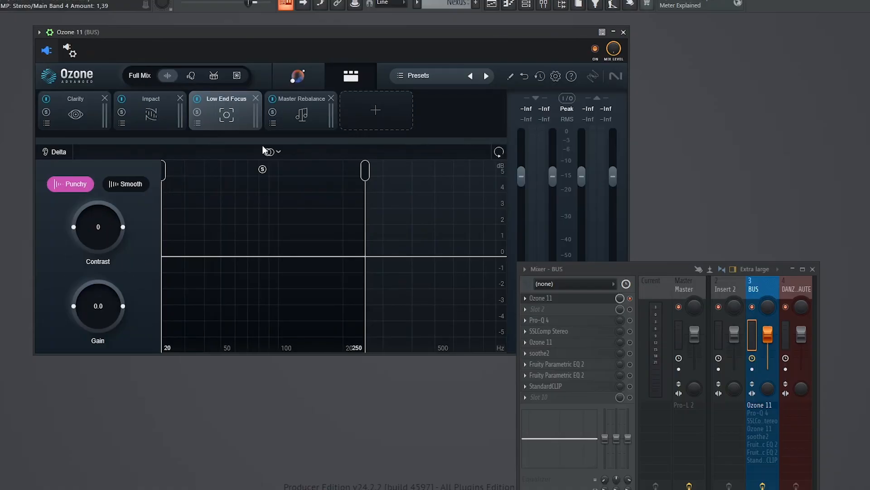
Reset the Master Rebalance gain to 0 dB and remove all four modules from the Ozone chain.
left_click(285, 108)
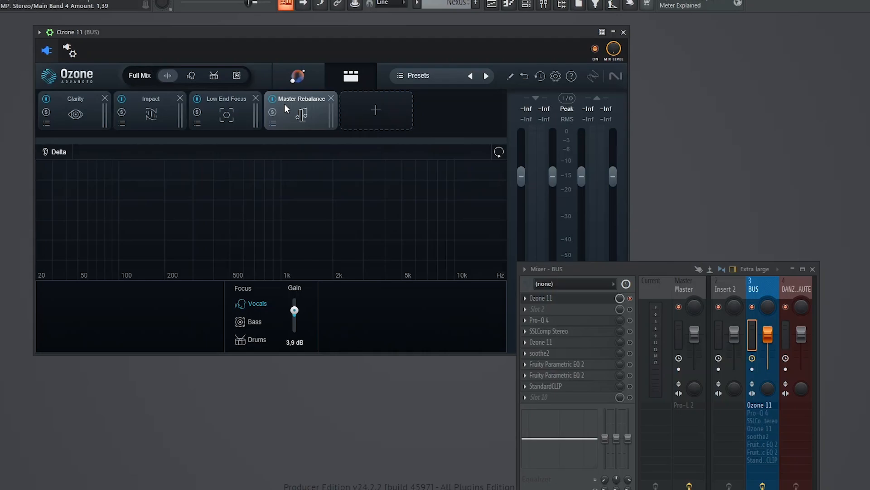
left_click_drag(300, 310, 300, 316)
left_click(331, 98)
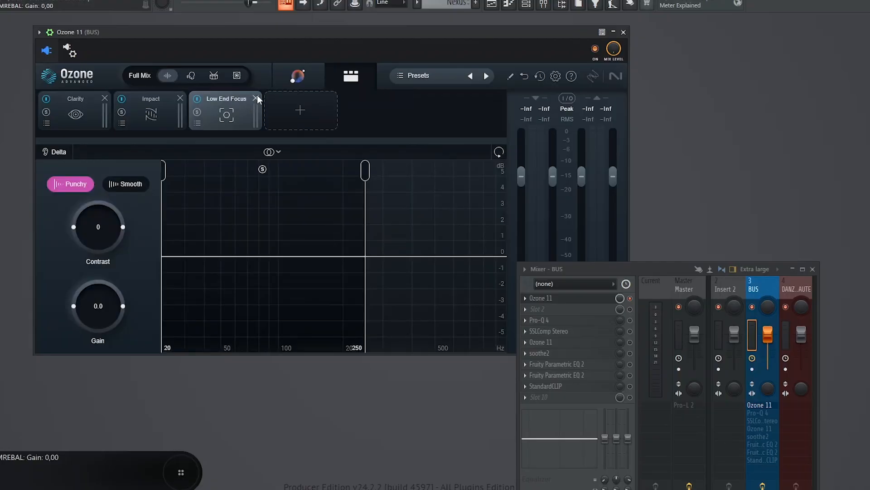
left_click(256, 98)
left_click(180, 99)
left_click(104, 98)
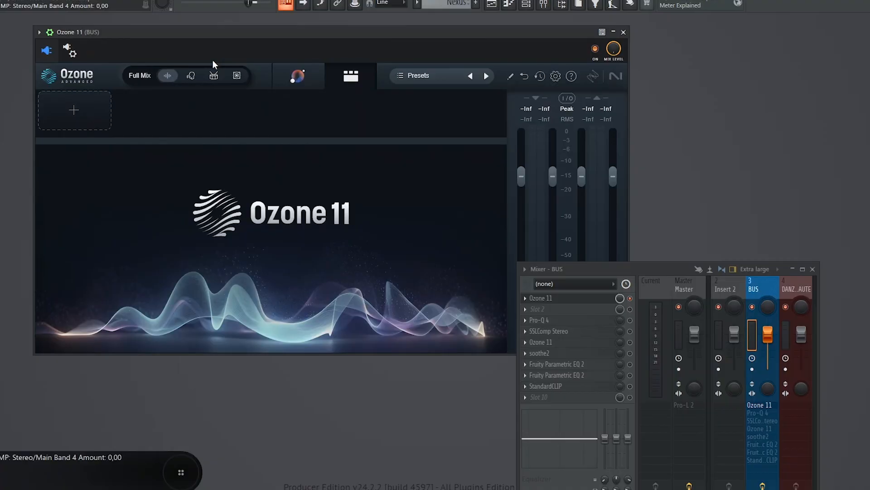
Play the track and run the Ozone assistant on it, then arrange the plugin and mixer windows so the results can be read.
key("space")
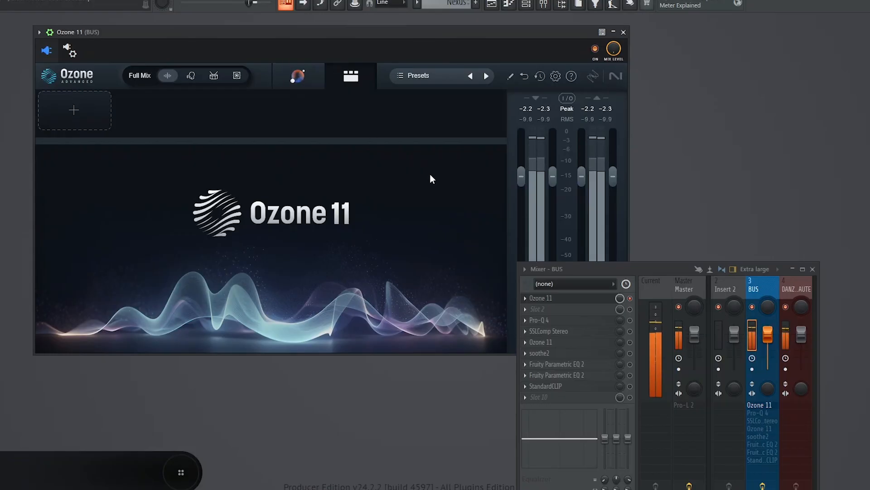
left_click(634, 295)
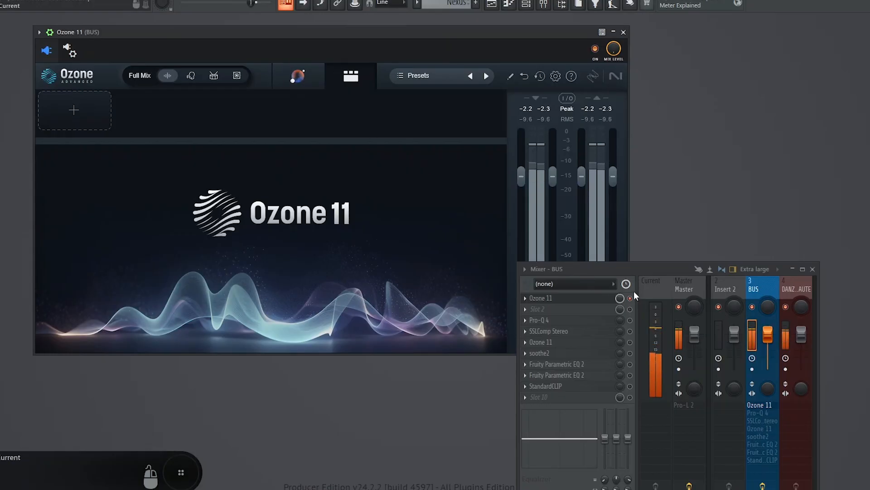
left_click(283, 74)
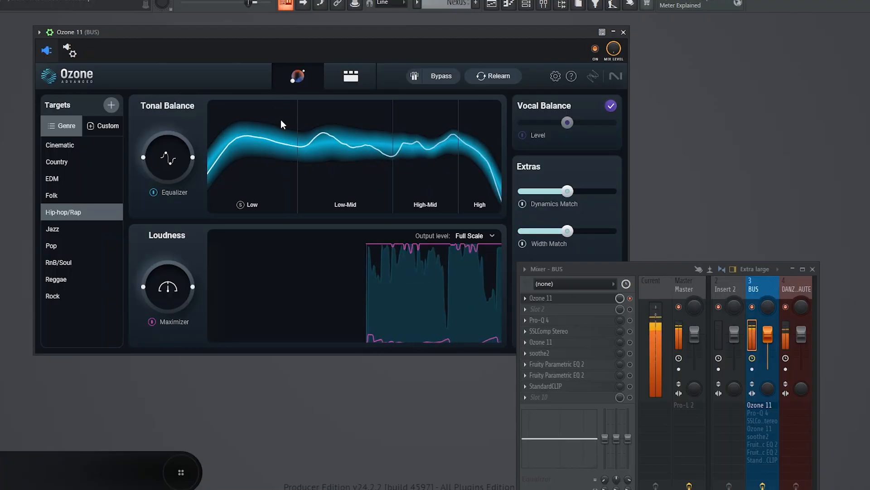
left_click_drag(352, 33, 323, 24)
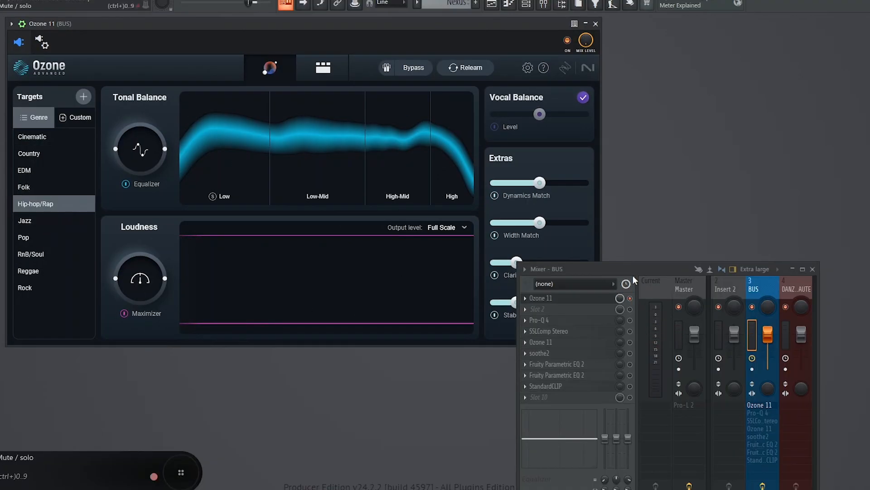
left_click_drag(633, 280, 698, 227)
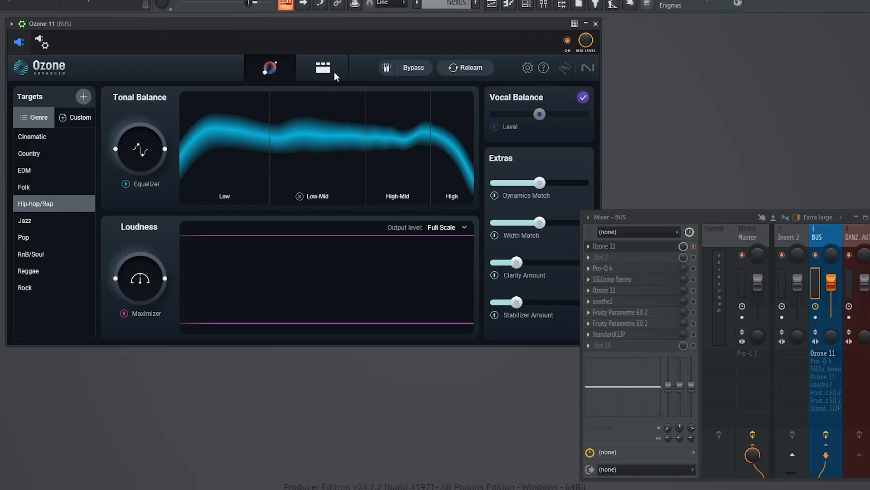
Examine the settings of the Equalizer, Impact, Imager, Clarity, Stabilizer, Dynamic EQ and Maximizer modules in the assistant's generated chain.
left_click(321, 70)
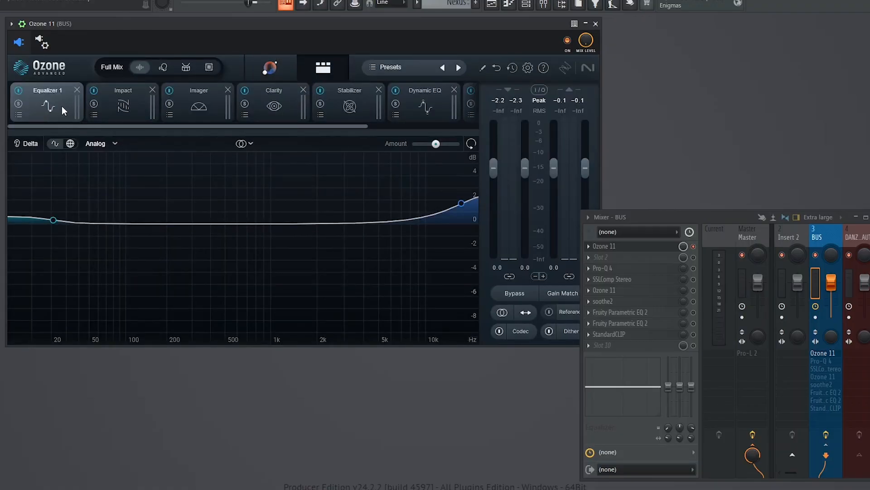
left_click(117, 111)
left_click(195, 113)
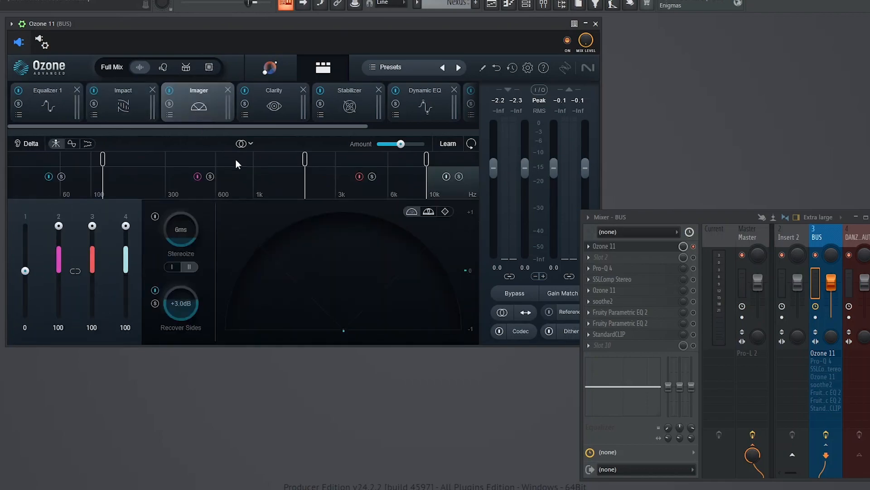
left_click(282, 107)
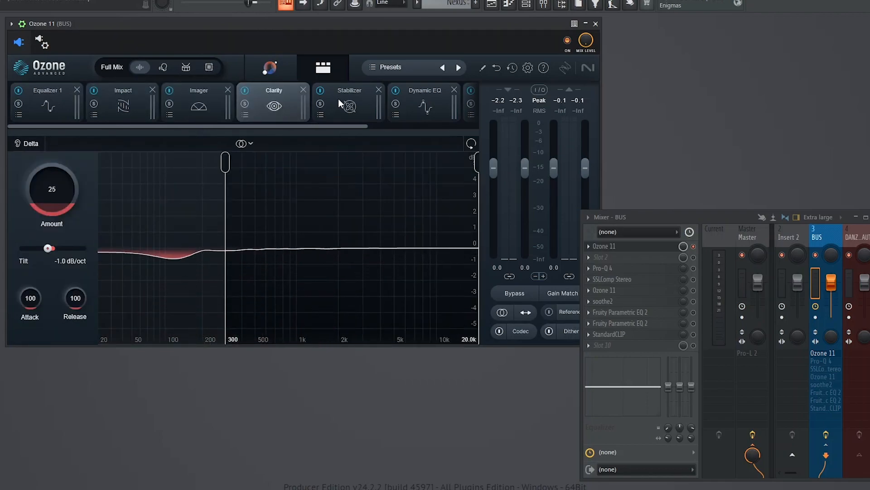
left_click(352, 106)
left_click_drag(311, 126, 401, 127)
left_click(300, 103)
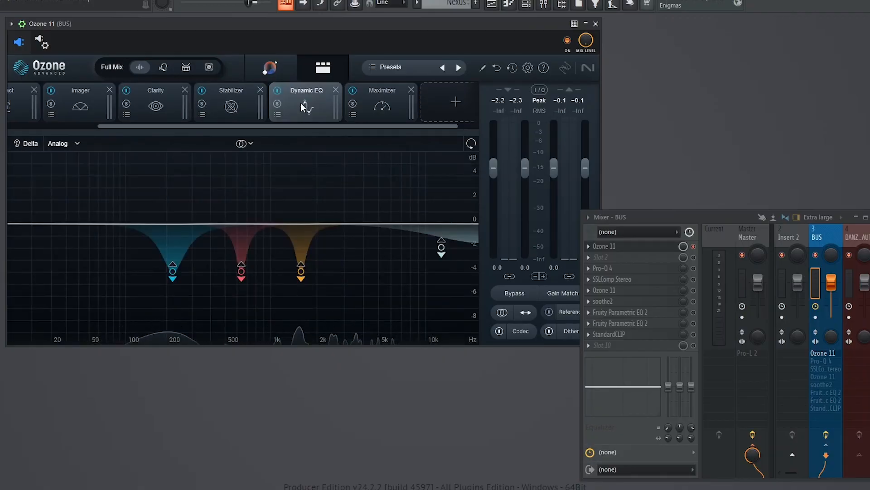
left_click(384, 99)
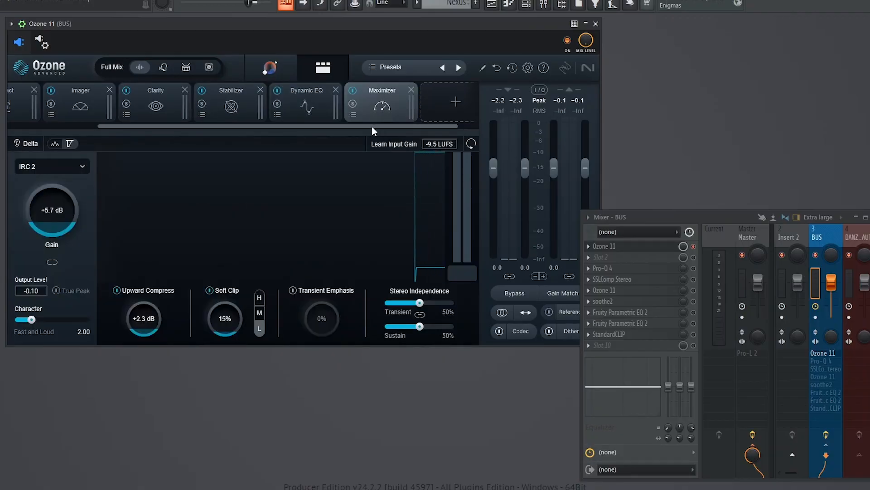
left_click_drag(372, 126, 216, 136)
left_click(48, 114)
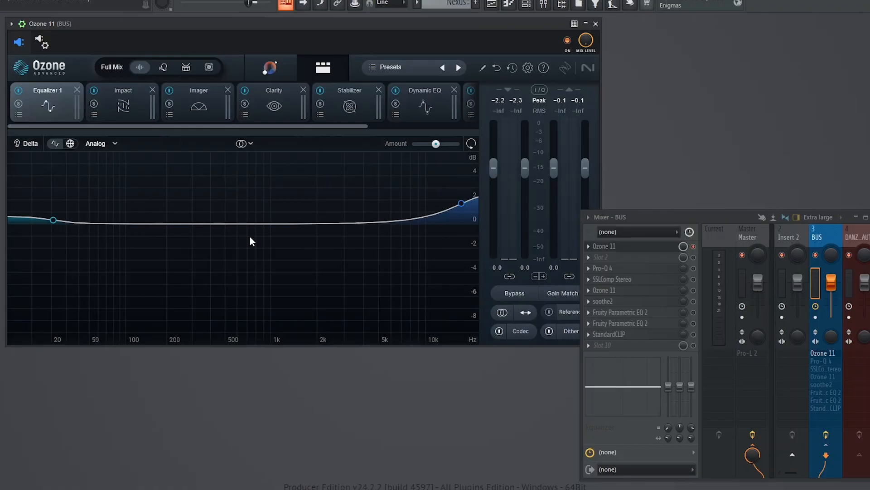
Reposition the plugin window and compare the assistant overview, including Vocal Balance and Extras, with the module chain.
left_click_drag(265, 34, 279, 50)
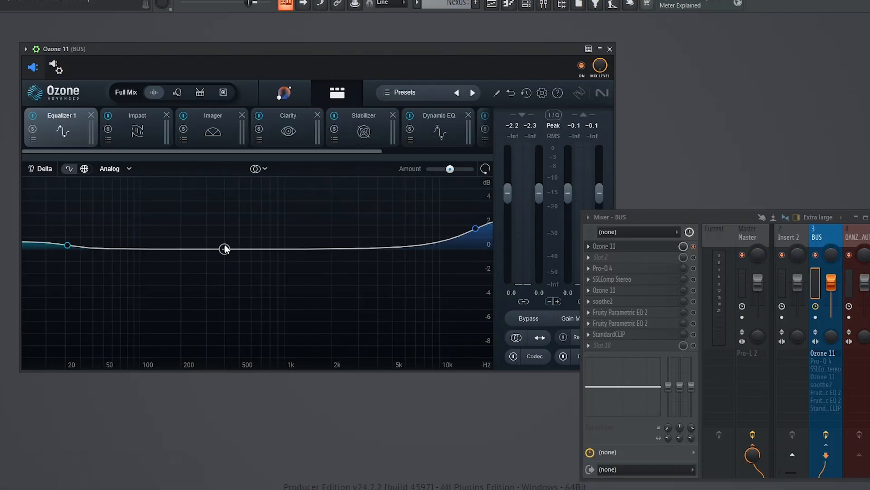
left_click(287, 99)
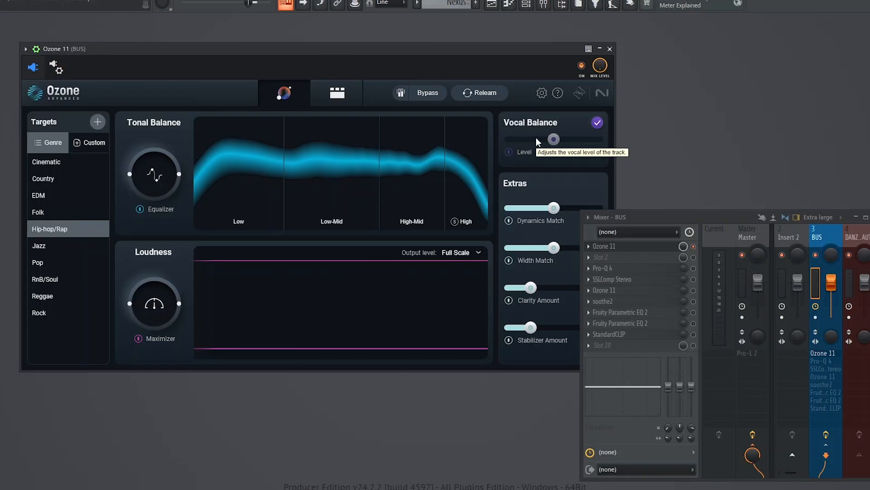
left_click_drag(481, 48, 466, 19)
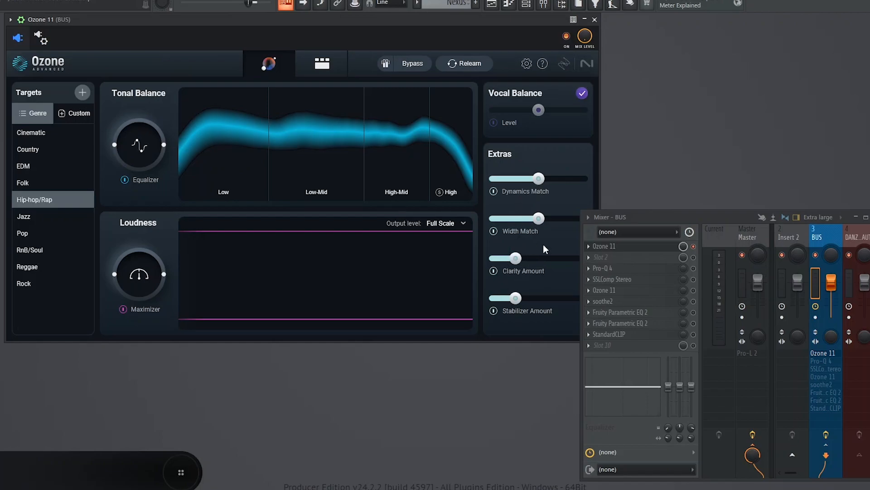
left_click(325, 65)
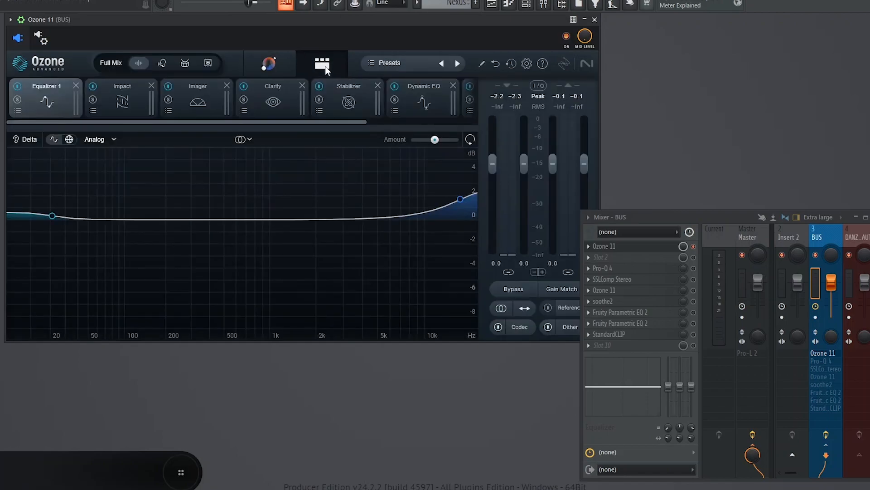
left_click(269, 64)
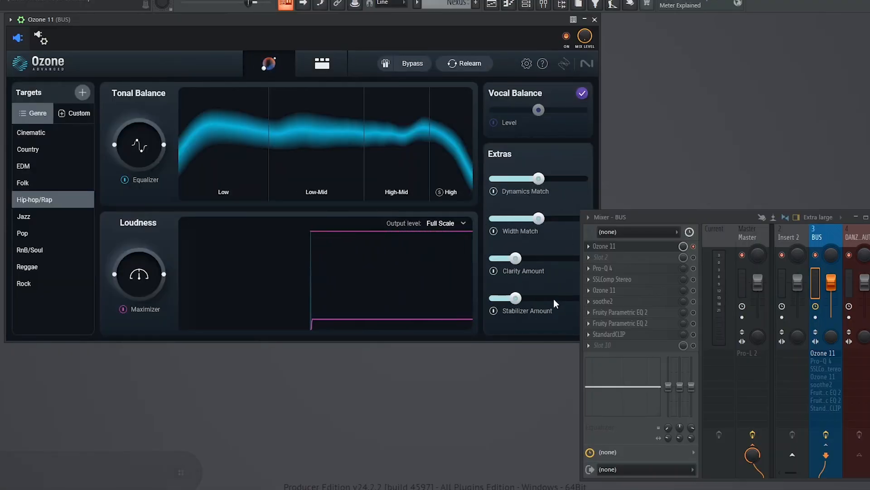
Try a Stabilizer Amount of about 28% in the assistant overview and check the matching amount in the Stabilizer module.
mouse_move(515, 298)
left_mouse_down()
mouse_move(532, 299)
mouse_move(518, 301)
left_mouse_up()
left_click(311, 61)
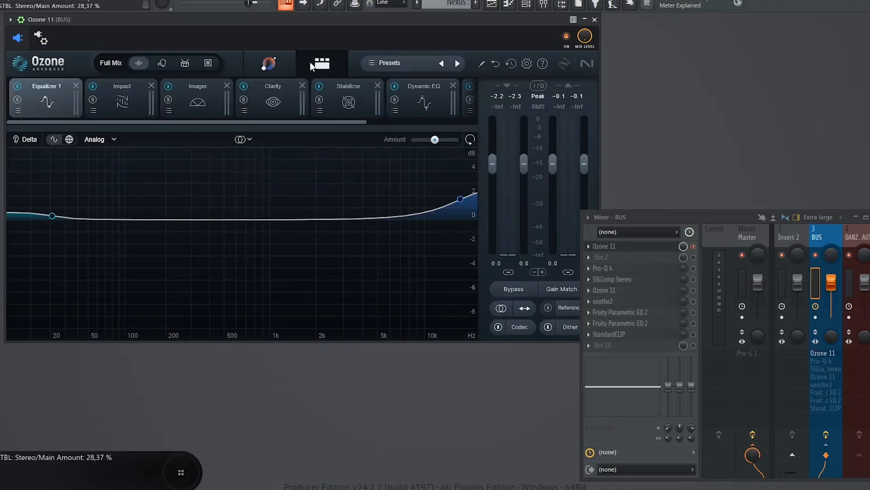
left_click(268, 64)
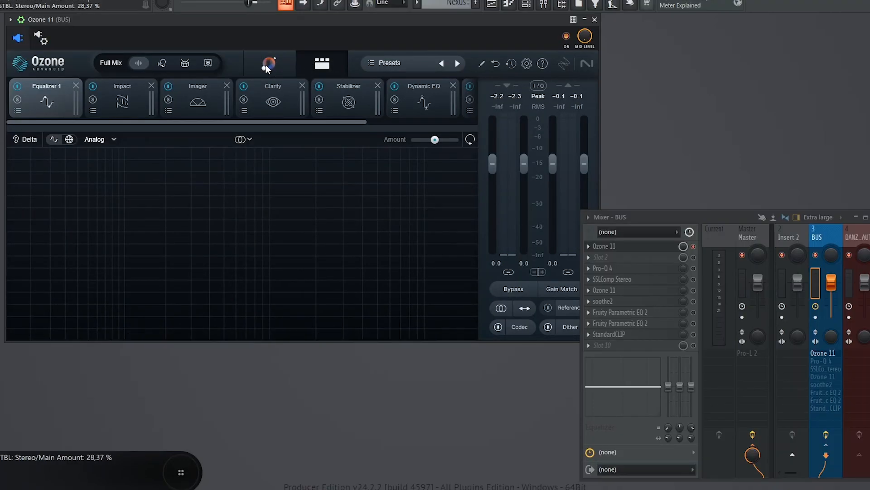
left_click(322, 64)
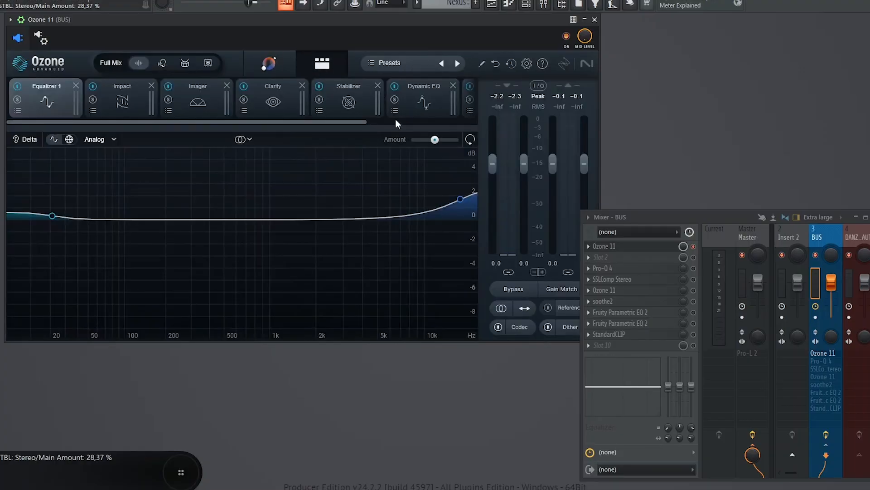
scroll(279, 122, "right", 1)
left_click(303, 107)
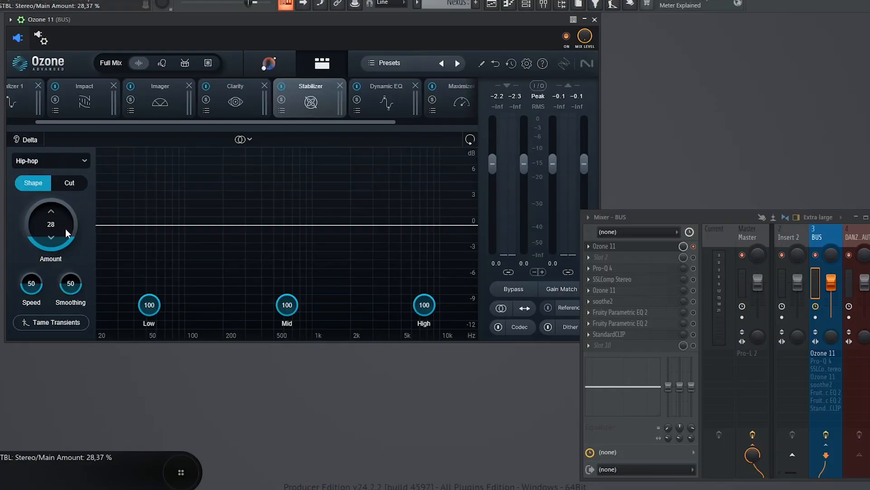
Raise the Stabilizer Amount to about 87% in the assistant overview and check it in the Stabilizer module.
left_click(267, 64)
left_click_drag(519, 298, 574, 298)
left_click(322, 64)
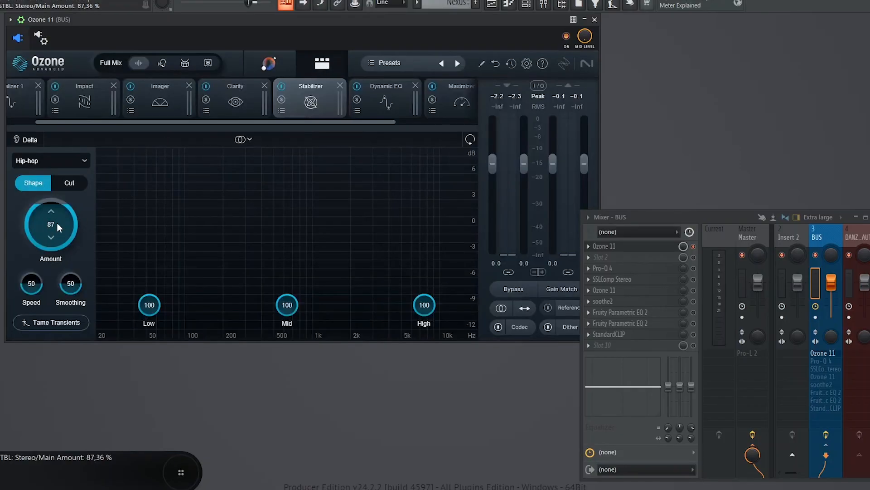
scroll(381, 123, "down", 1)
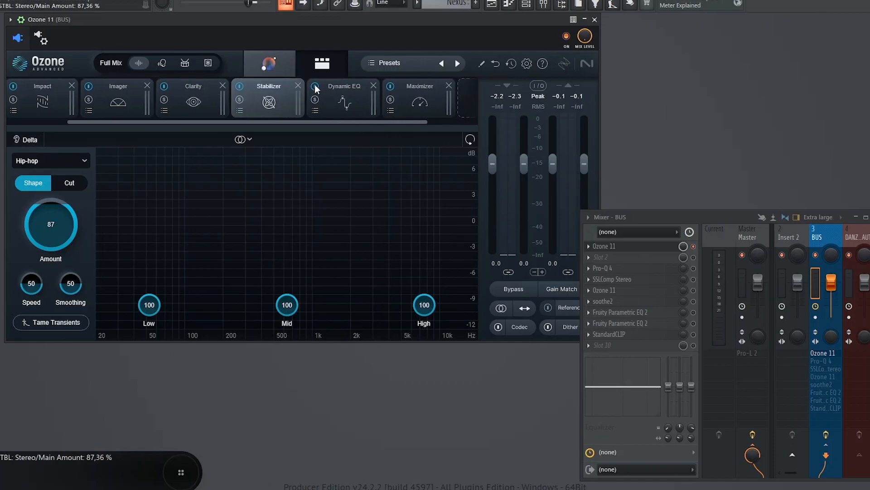
Lower the assistant's Dynamics Match to about 8% and check how it relates to the Impact module's settings.
left_click(278, 64)
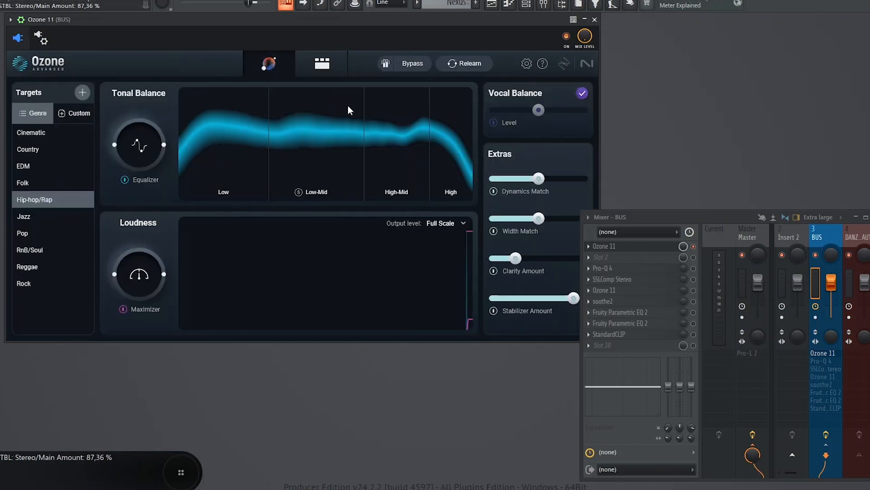
left_click(327, 72)
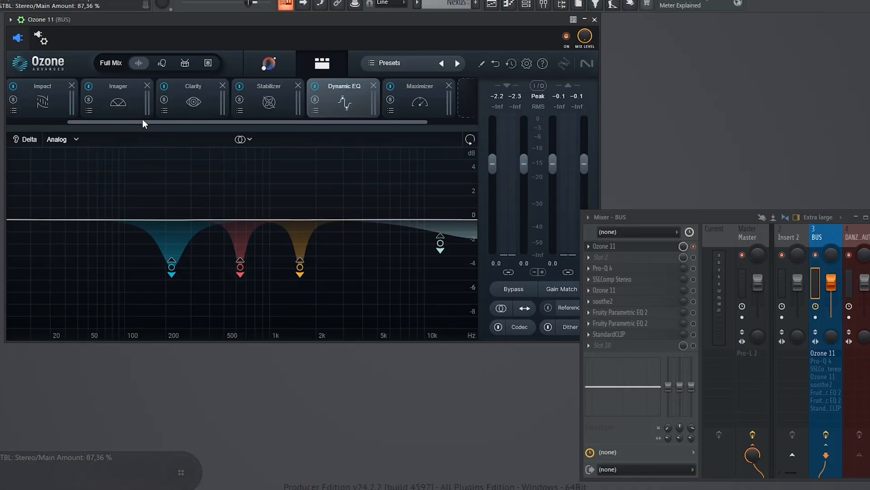
left_click(38, 103)
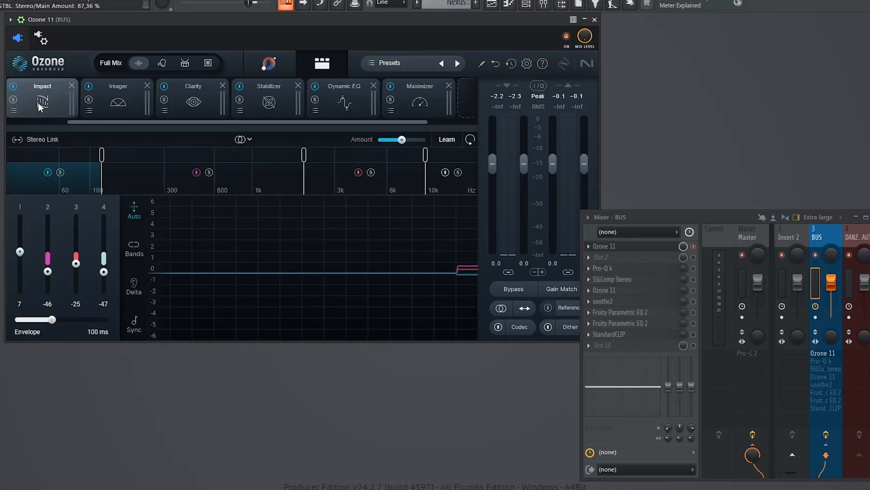
left_click(269, 63)
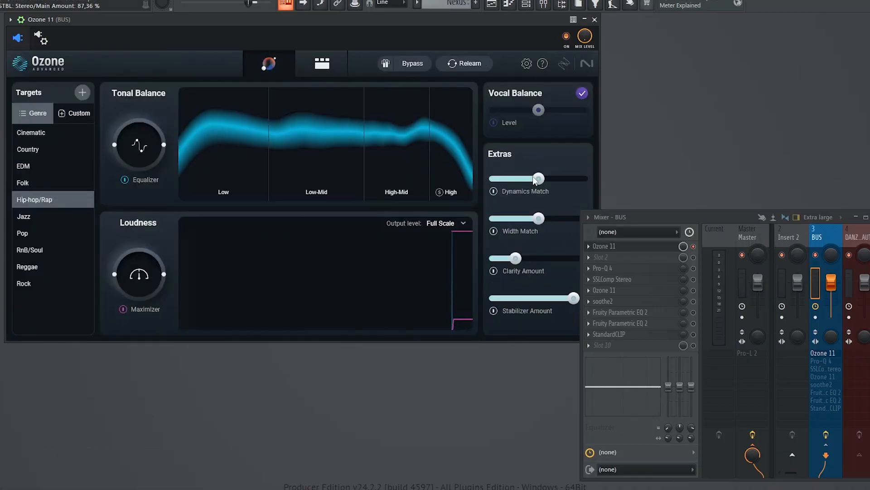
left_click_drag(535, 180, 500, 180)
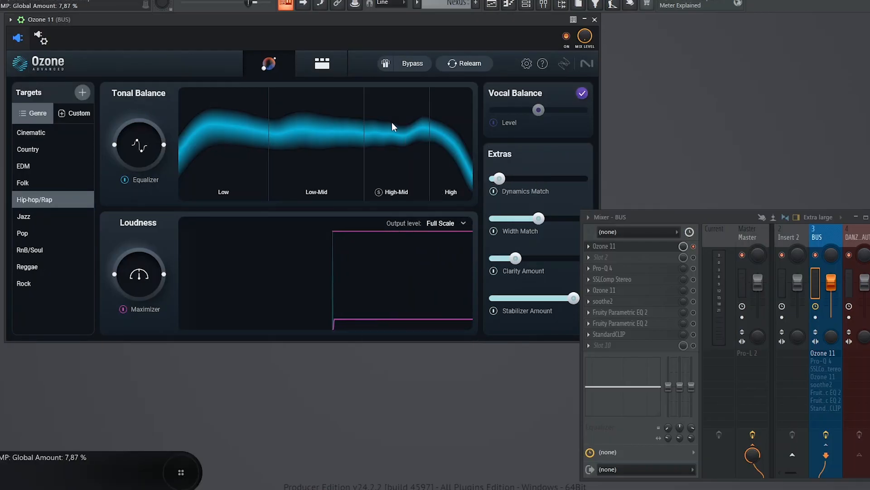
left_click(321, 64)
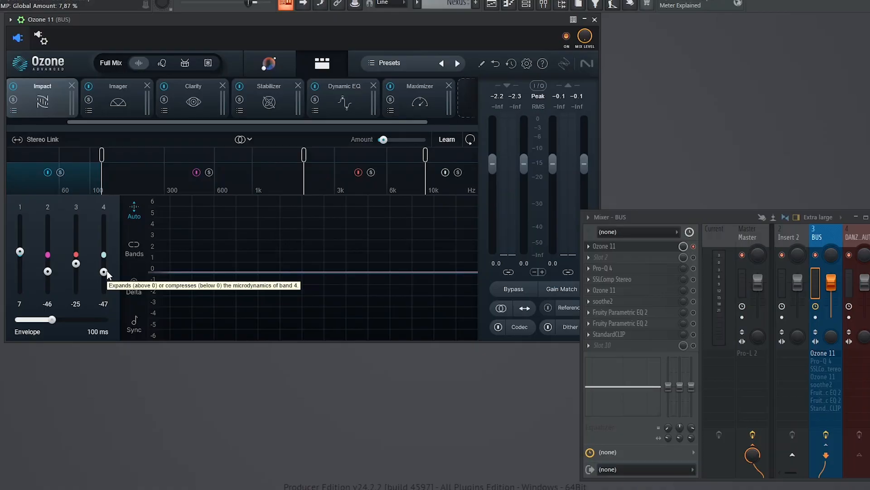
left_click_drag(127, 123, 63, 119)
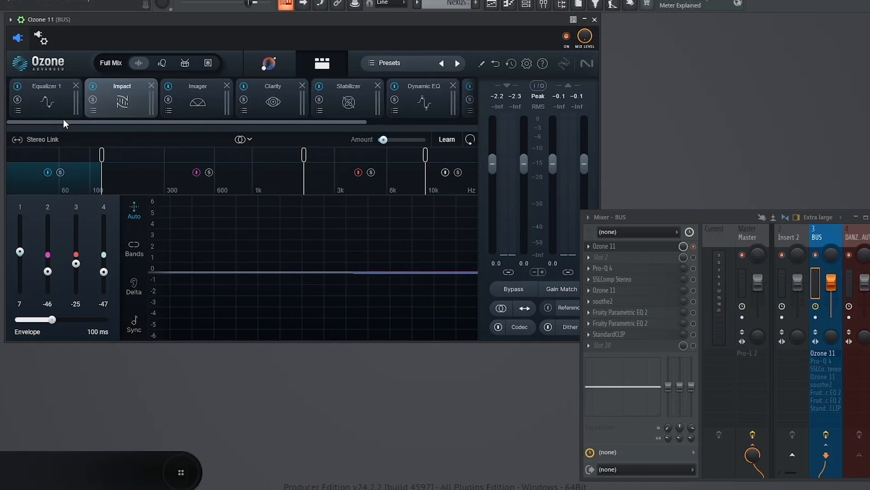
Replace the Hip-hop/Rap target with the custom reference target "Heuss L'enfoiré - BX Lan..." in the assistant overview.
left_click(269, 60)
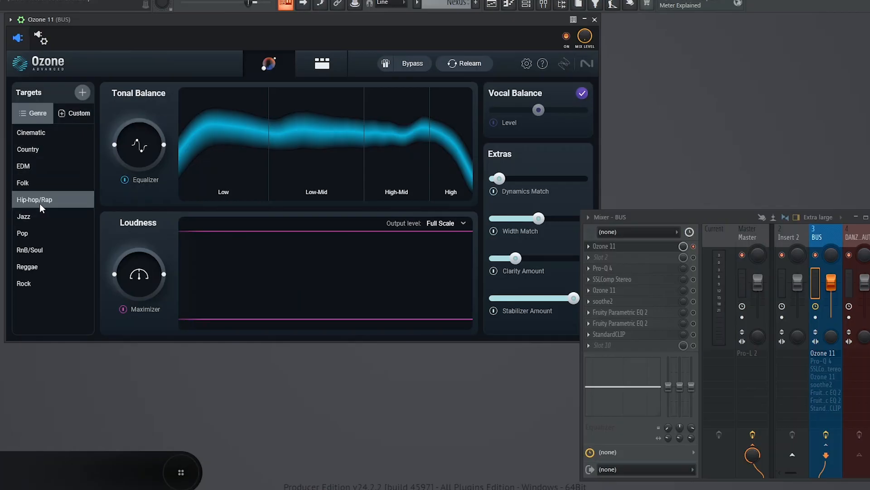
left_click(79, 112)
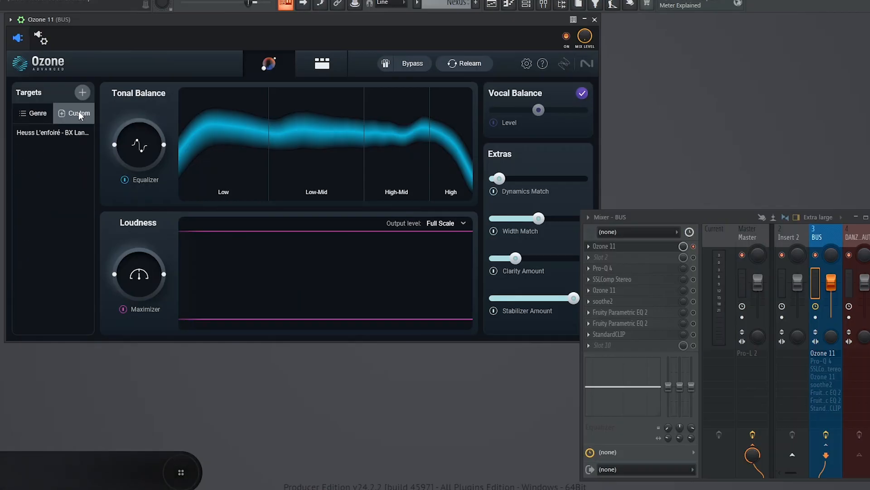
left_click(56, 134)
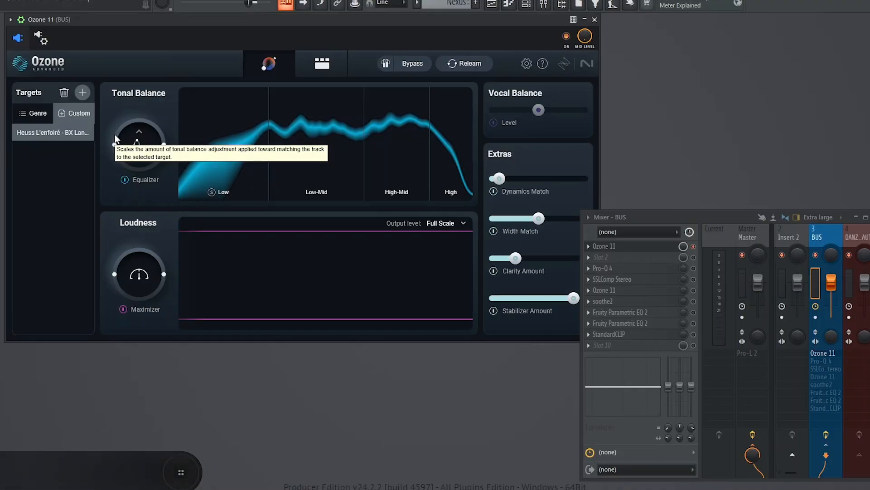
Set the Loudness output level to Streaming in the assistant overview.
left_click(442, 223)
left_click(448, 243)
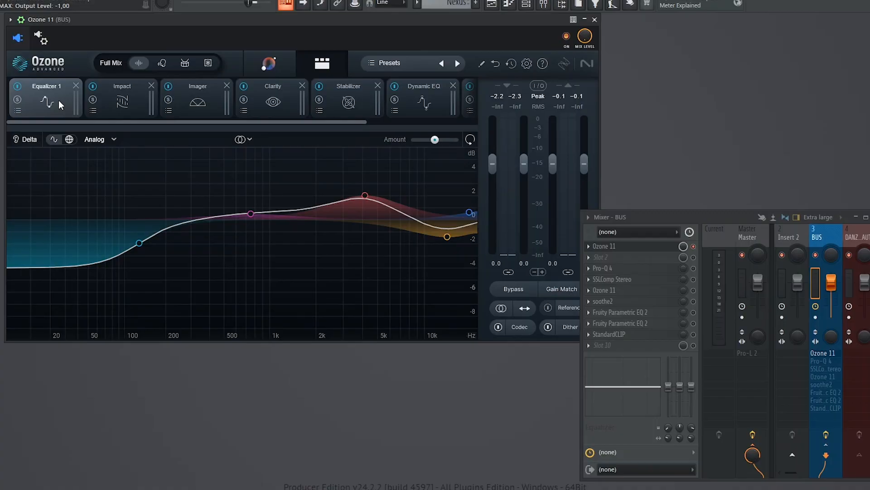
Review the settings of the generated Imager, Clarity, Stabilizer, Dynamic EQ and Maximizer modules.
scroll(83, 98, "down", 3)
left_click(83, 99)
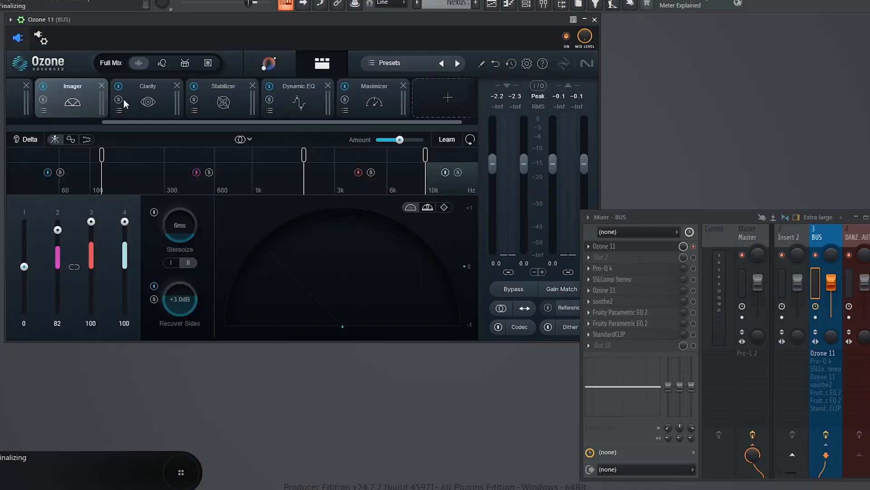
left_click(137, 97)
left_click(218, 101)
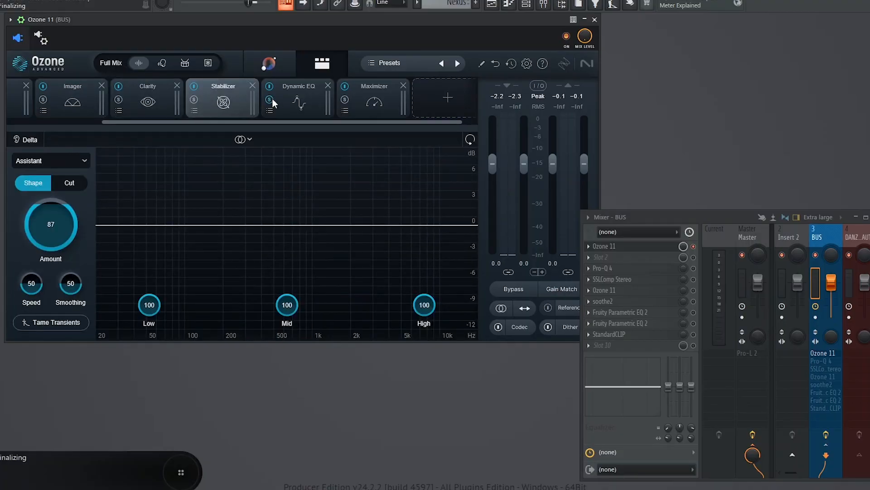
left_click(284, 99)
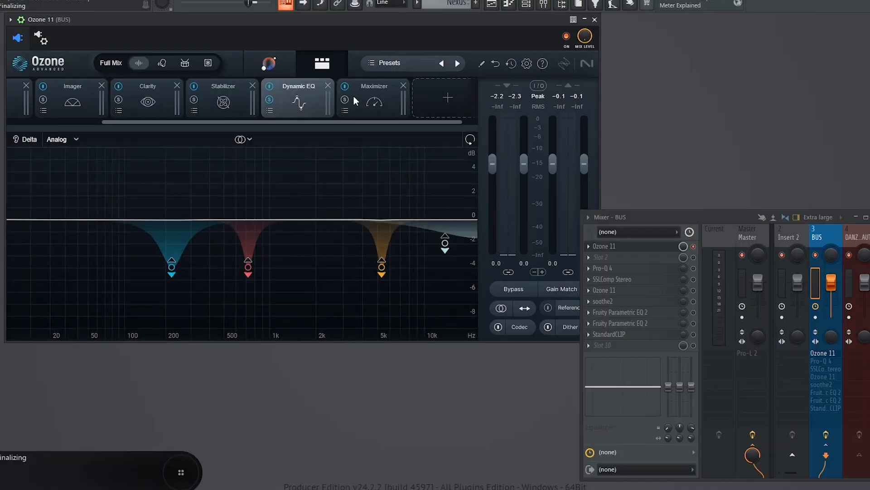
left_click(366, 91)
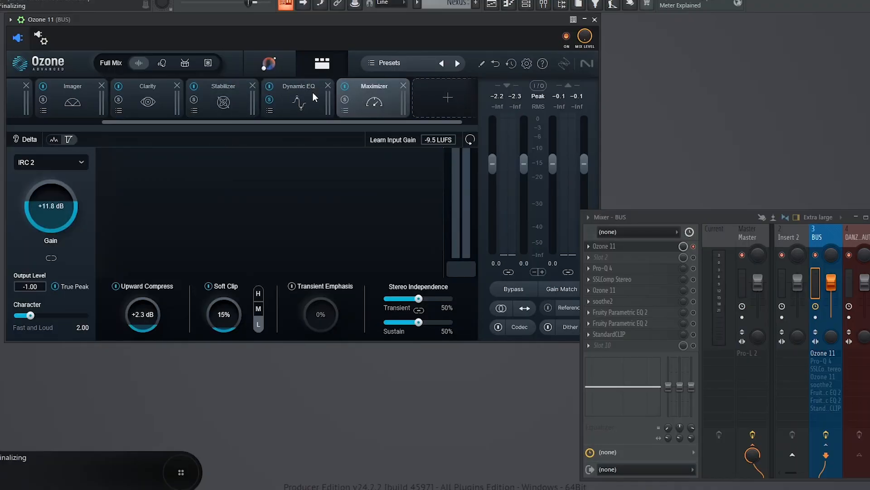
Load the file "Heuss L'enfoiré - BX Land #5" as a reference track in Ozone's Reference section.
left_click_drag(410, 21, 361, 27)
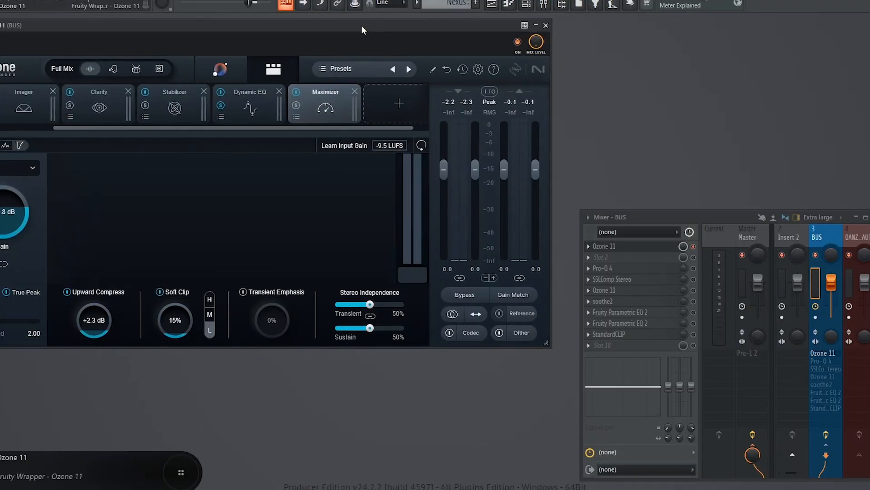
left_click(521, 313)
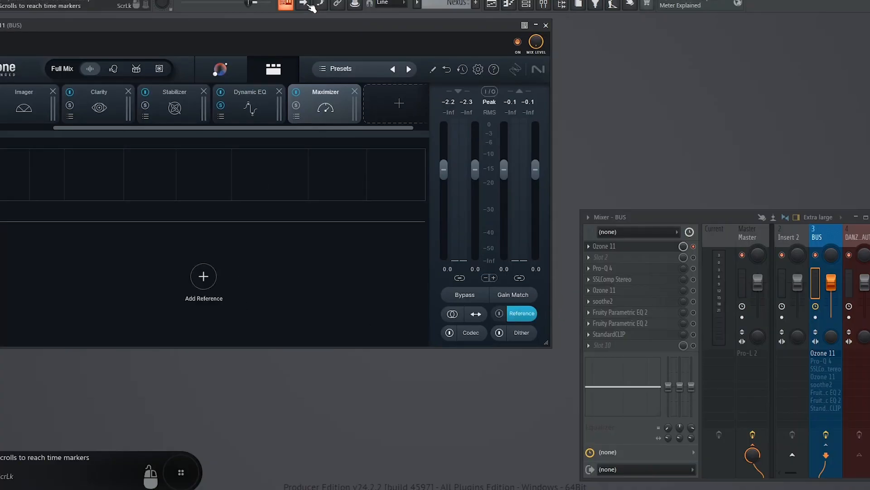
left_click_drag(271, 21, 339, 15)
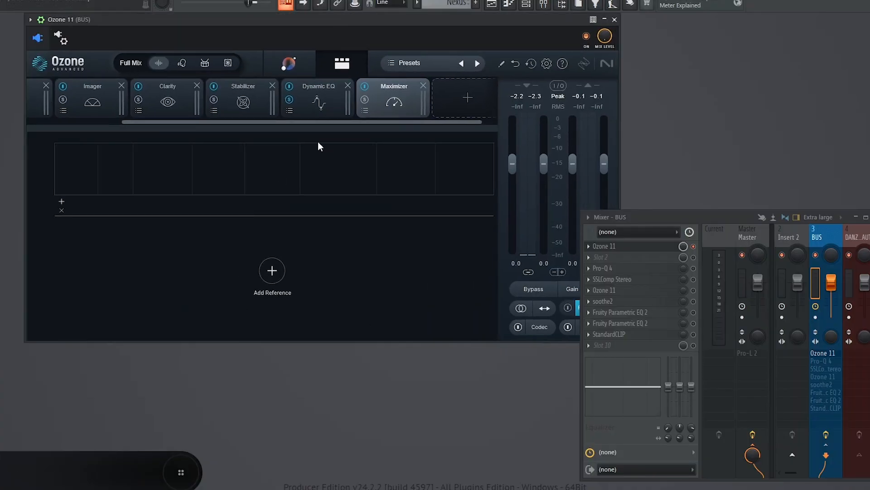
left_click(272, 271)
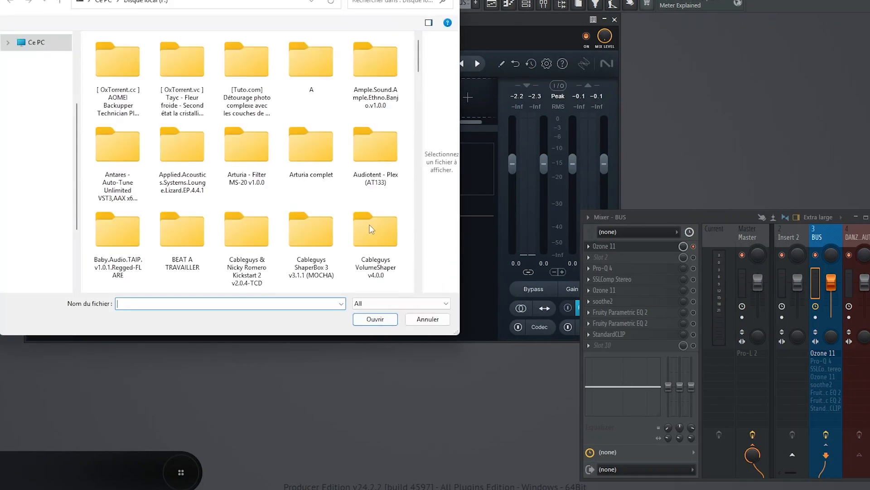
scroll(385, 216, "down", 5)
scroll(385, 215, "down", 20)
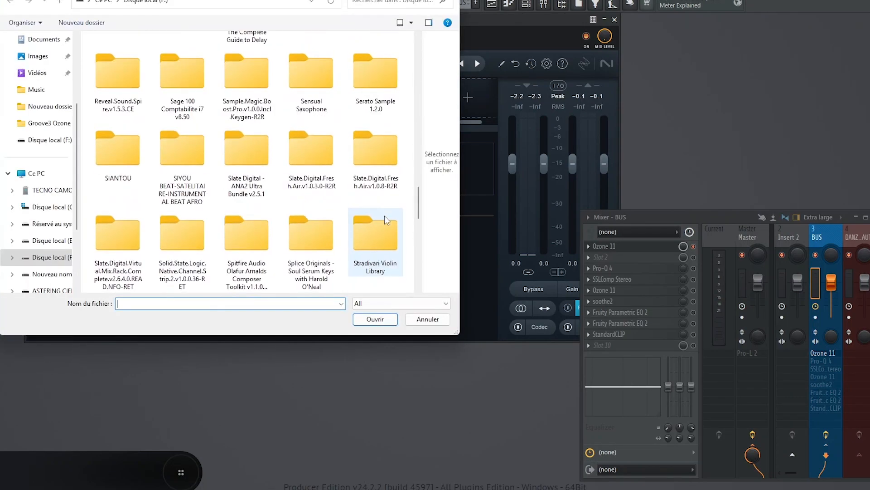
left_click(382, 181)
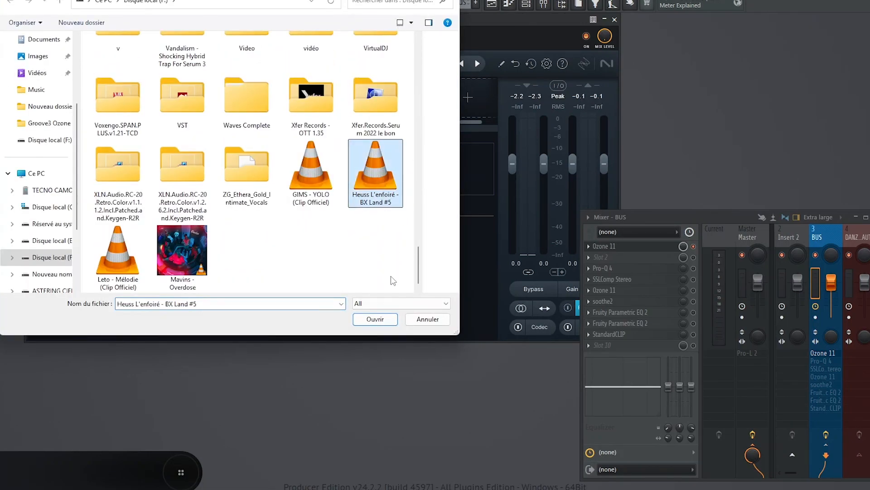
left_click(379, 320)
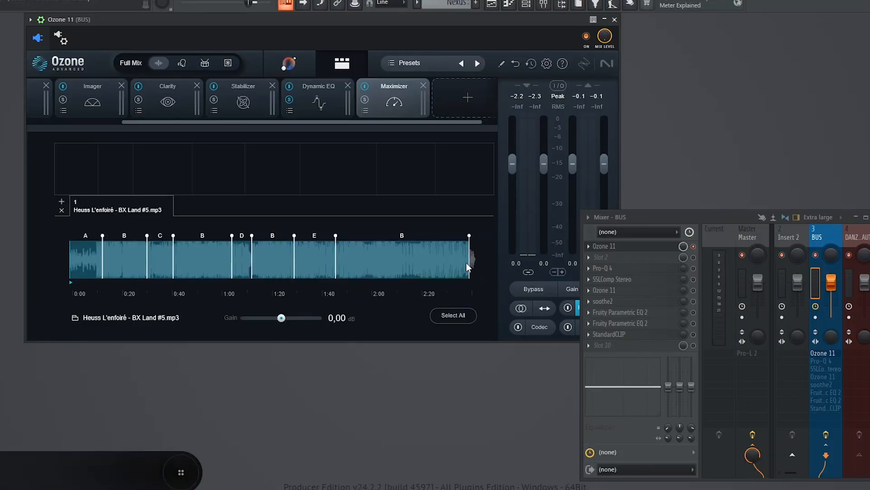
Select the second B segment of the reference track and move the mixer window clear of the Ozone window.
left_click(203, 262)
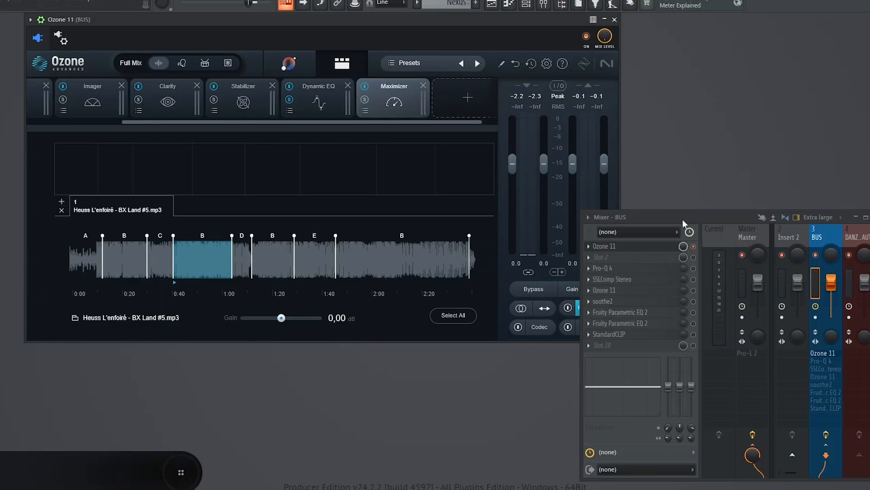
left_click_drag(682, 218, 730, 210)
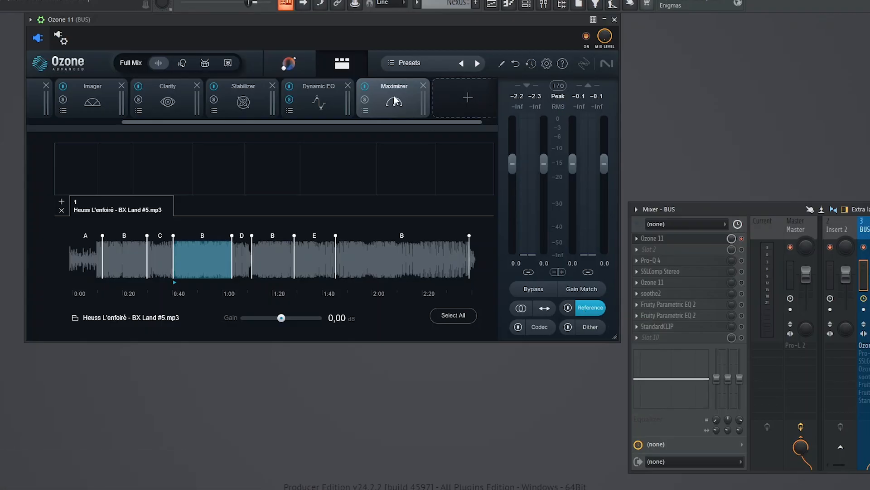
Check the assistant overview, return to the Maximizer module and set its limiting mode to IRC 4 - Modern.
left_click(288, 66)
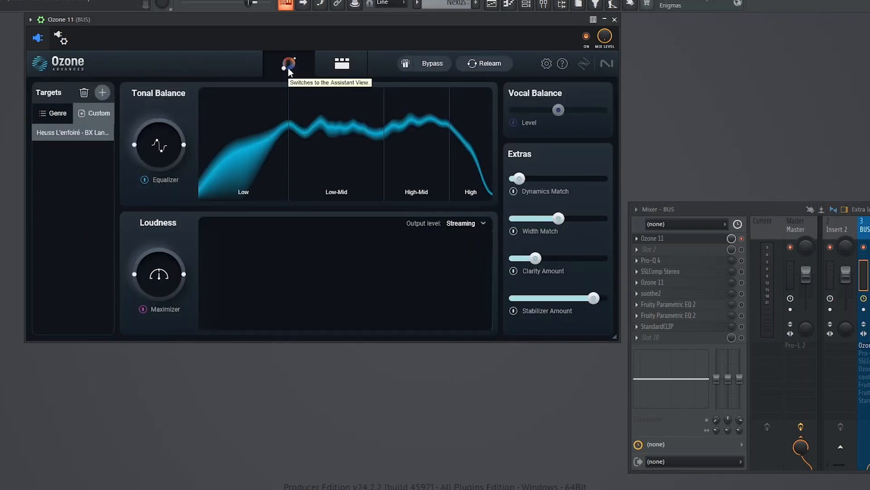
left_click(349, 71)
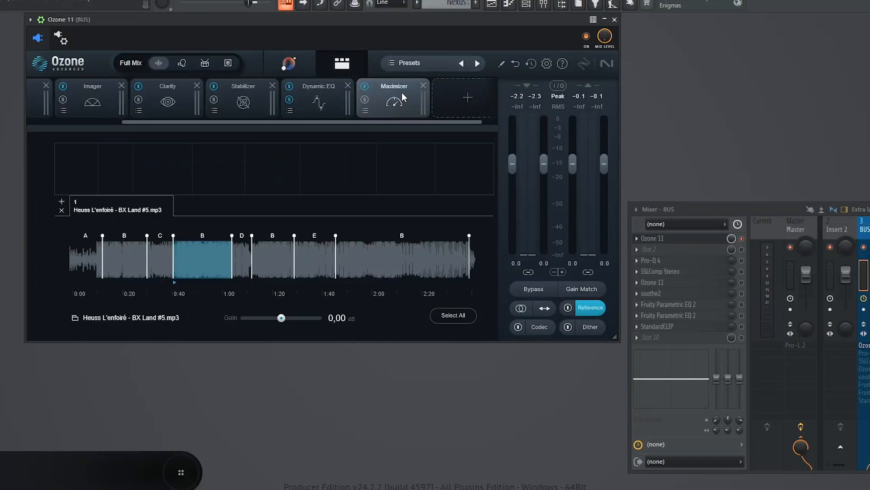
left_click(374, 100)
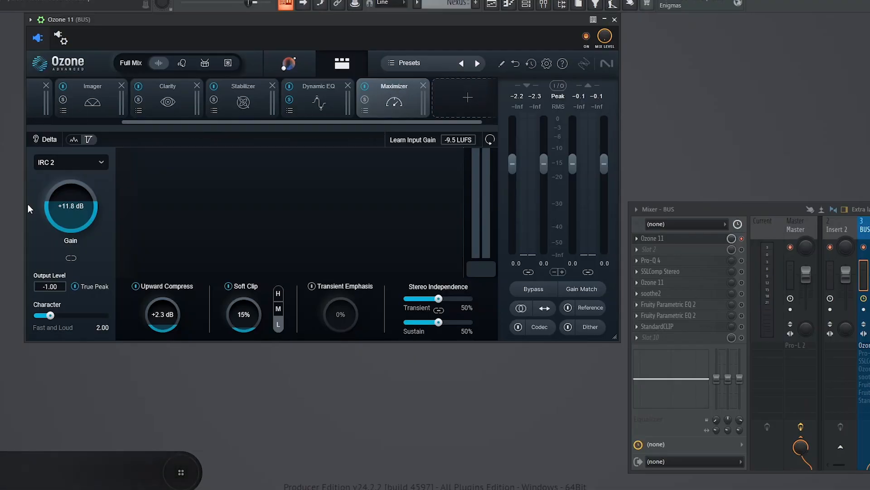
left_click(101, 161)
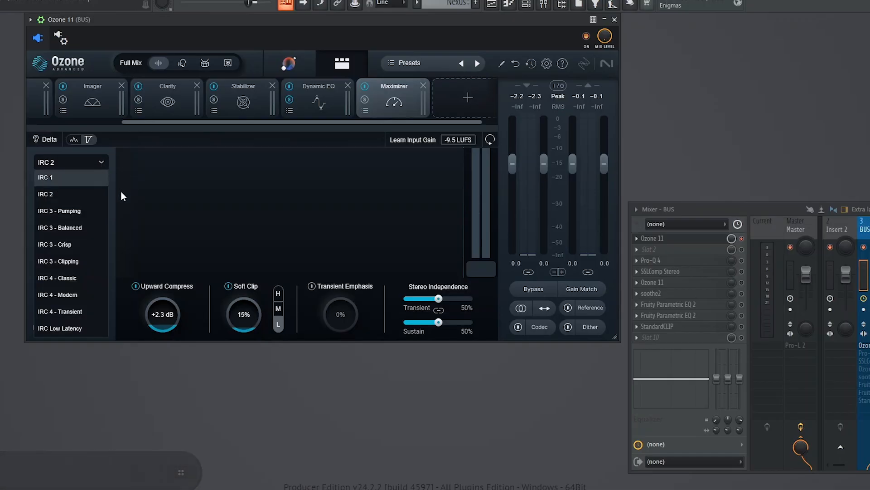
left_click(119, 189)
left_click(101, 161)
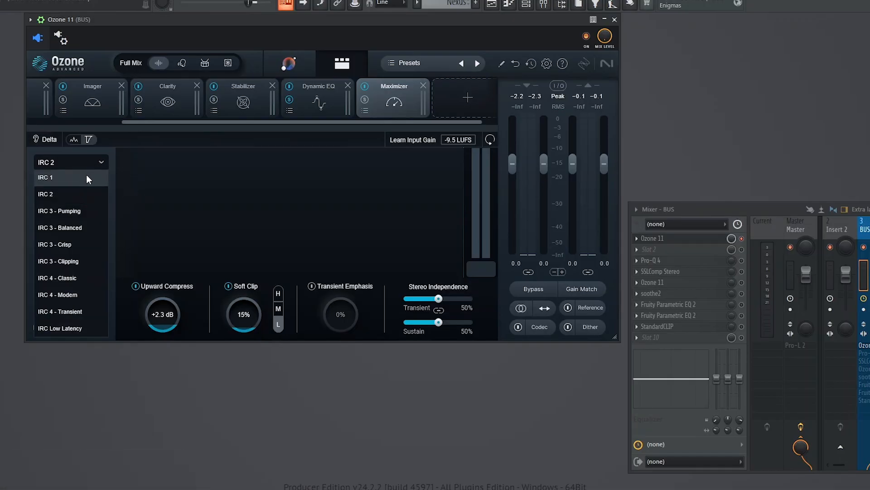
left_click(63, 295)
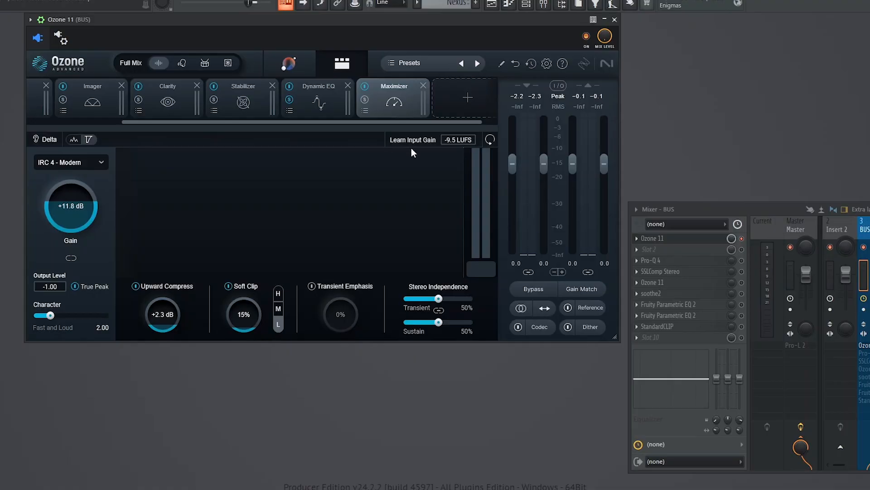
Look through the Dynamic EQ, Stabilizer, Clarity and Imager modules in turn.
left_click(316, 100)
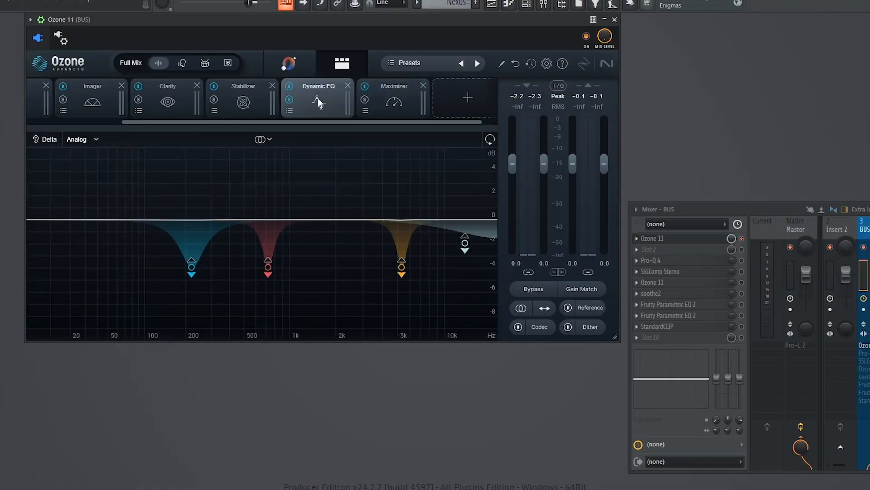
left_click(242, 106)
left_click(185, 103)
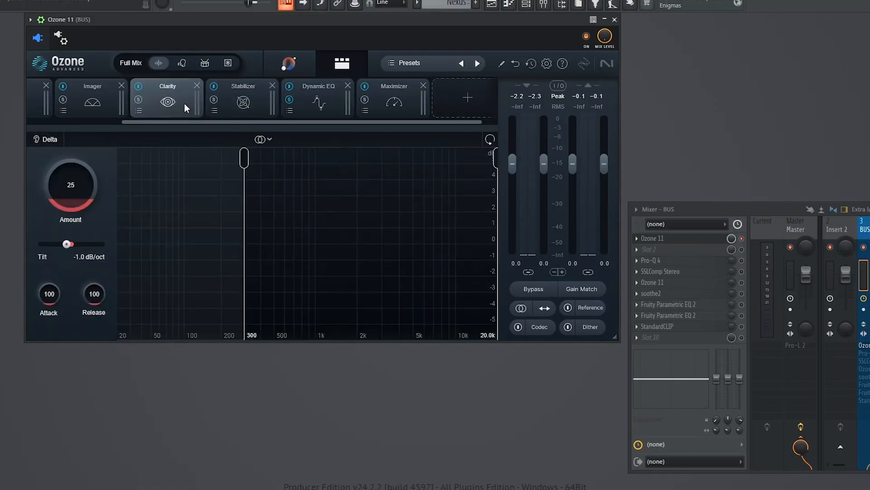
left_click(81, 93)
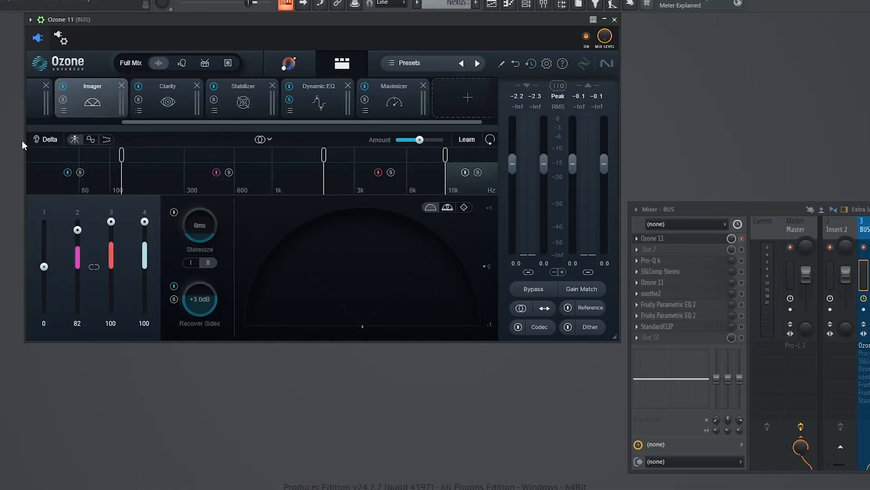
Try an Amount of about 43% in the Equalizer 1 module and compare it with the assistant's Equalizer control.
left_click_drag(213, 121, 114, 122)
left_click(61, 106)
mouse_move(454, 139)
left_mouse_down()
mouse_move(469, 141)
mouse_move(415, 151)
mouse_move(456, 148)
mouse_move(429, 149)
mouse_move(439, 148)
left_mouse_up()
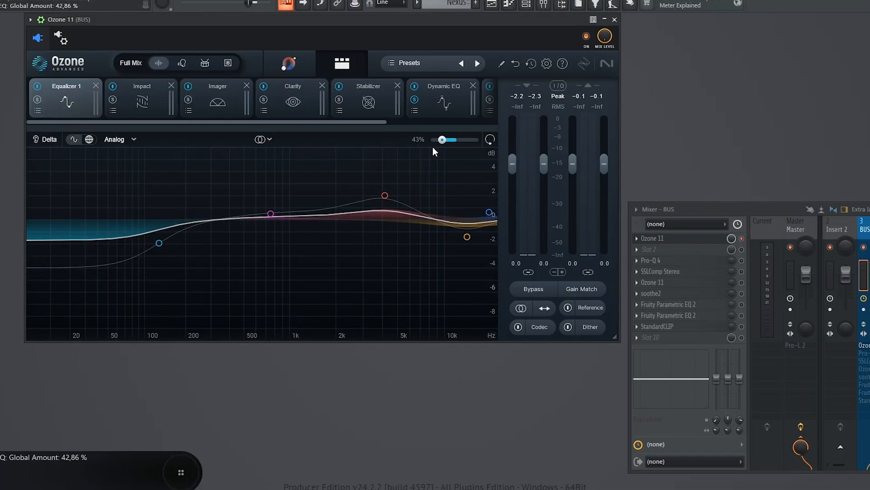
left_click(288, 64)
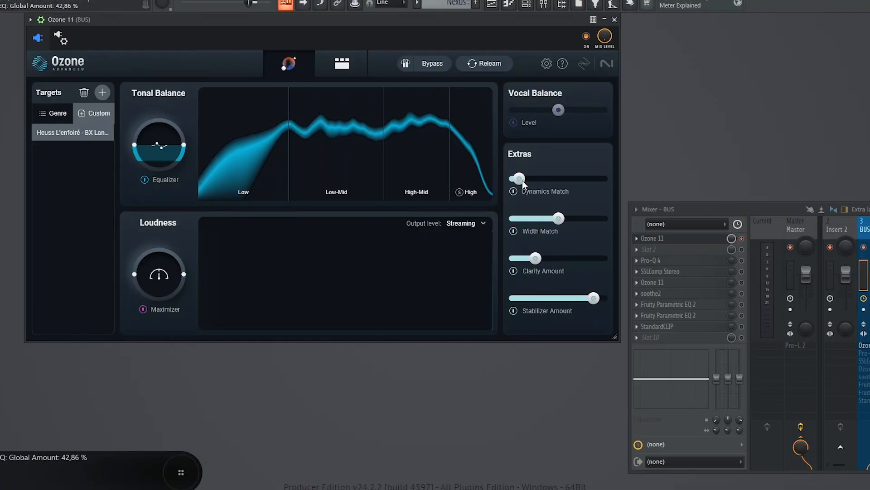
left_click(342, 63)
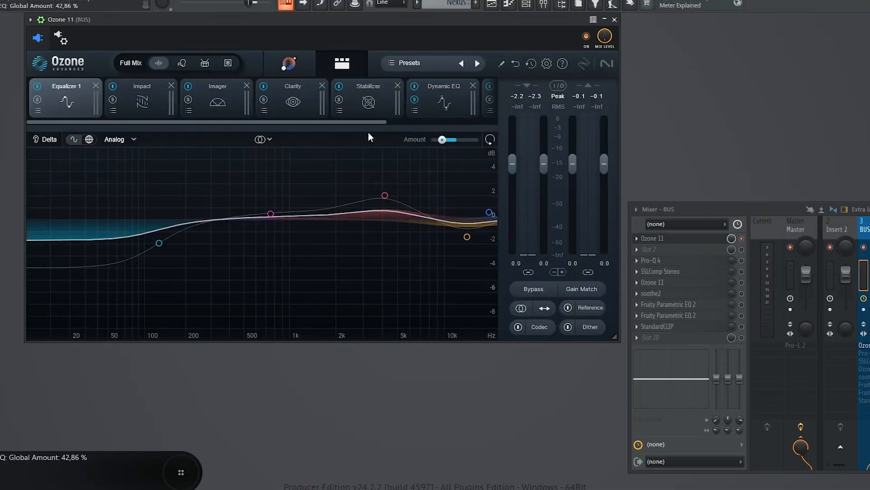
Try the Equalizer 1 Amount at 200% and check the assistant's Equalizer control.
left_click_drag(442, 140, 491, 140)
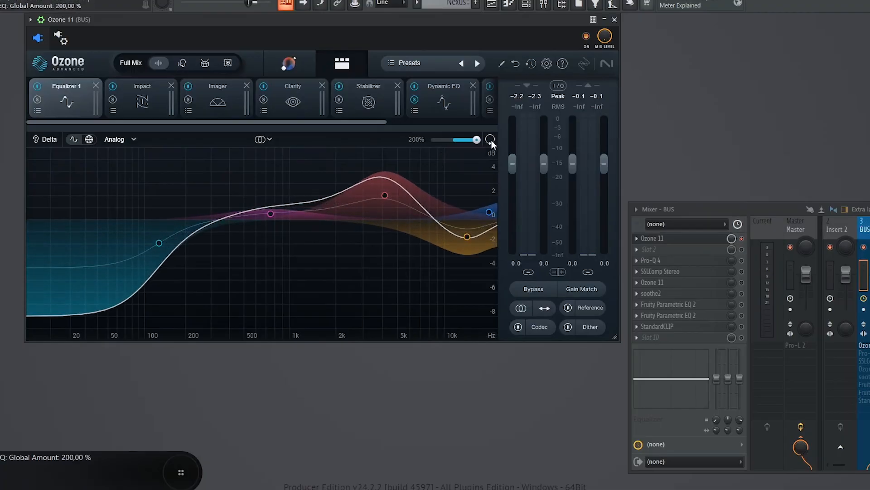
left_click(290, 68)
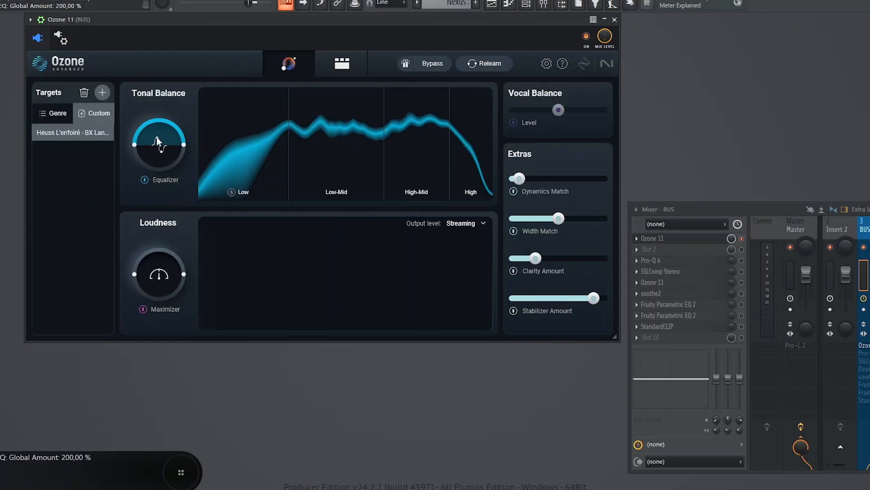
Replace the custom target with the Hip-hop/Rap genre target and check the curve in the Equalizer 1 module.
left_click(52, 111)
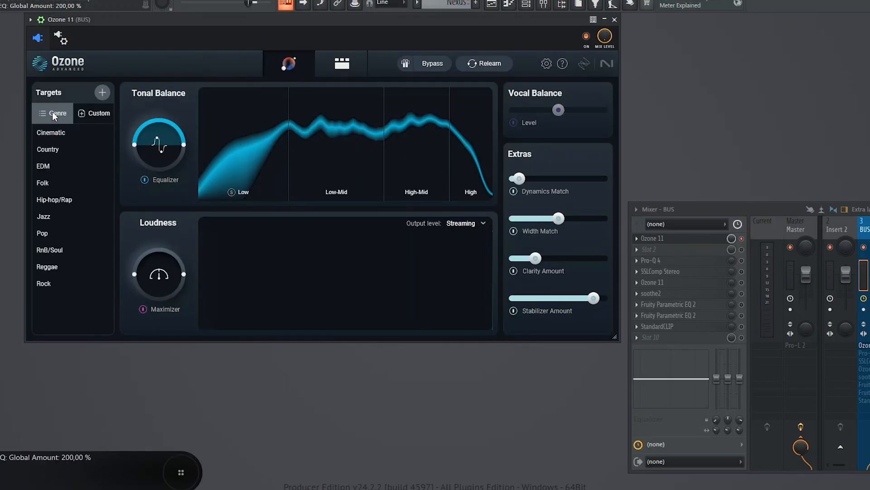
left_click(64, 202)
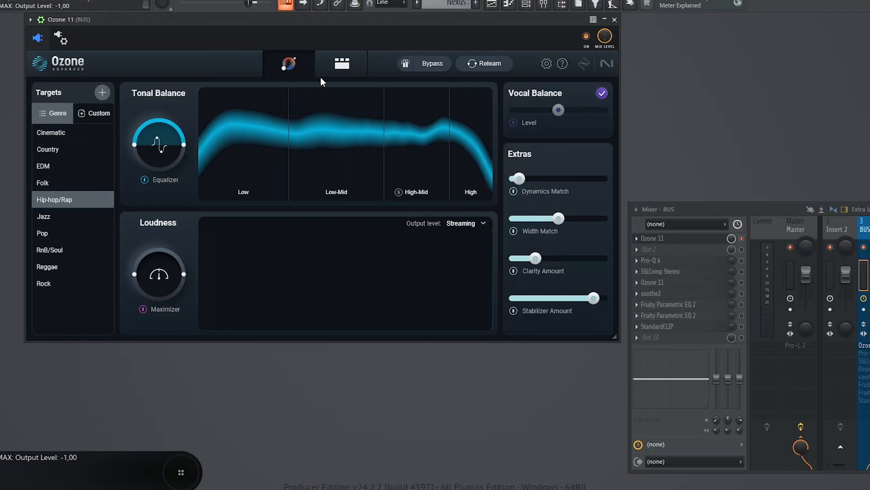
left_click(341, 71)
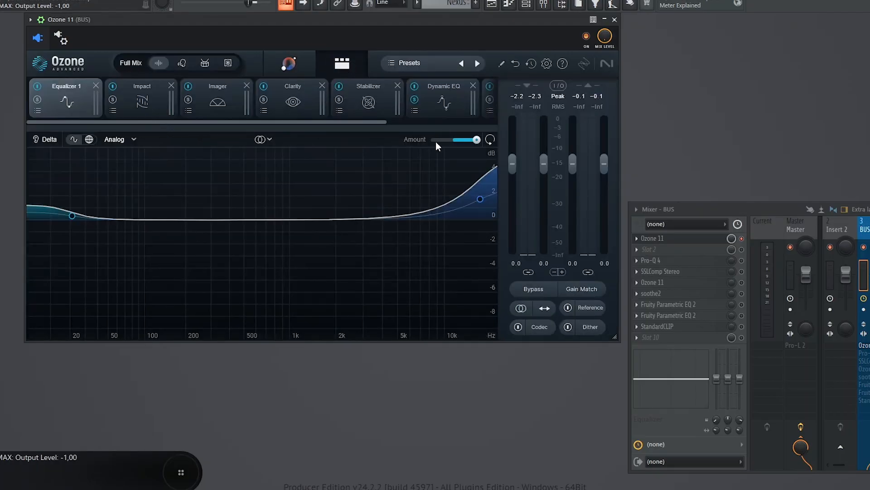
Lower the Equalizer 1 Amount to about 13% and check the matching control in the assistant overview.
left_click_drag(476, 140, 436, 147)
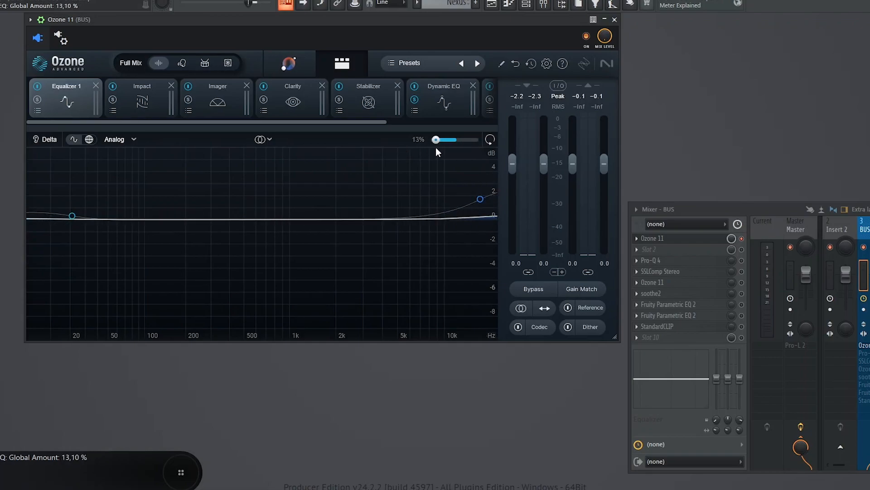
left_click(306, 66)
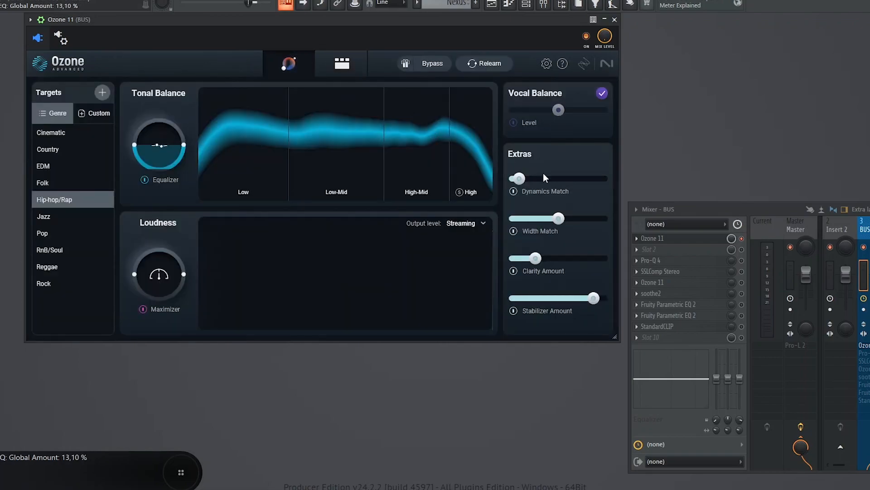
Raise the assistant's Equalizer amount slightly and set the Maximizer's input gain to about 5.02 dB.
mouse_move(159, 163)
left_mouse_down()
mouse_move(150, 70)
mouse_move(149, 159)
mouse_move(159, 86)
mouse_move(158, 154)
left_mouse_up()
left_click_drag(168, 237, 175, 309)
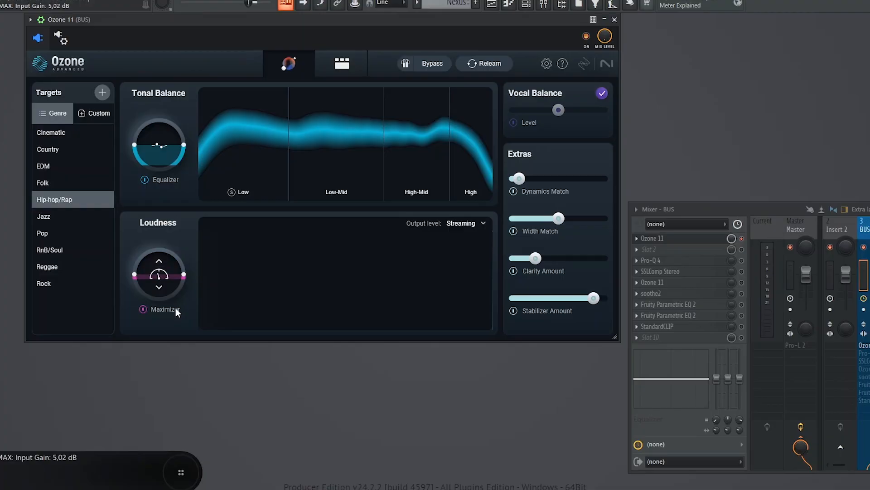